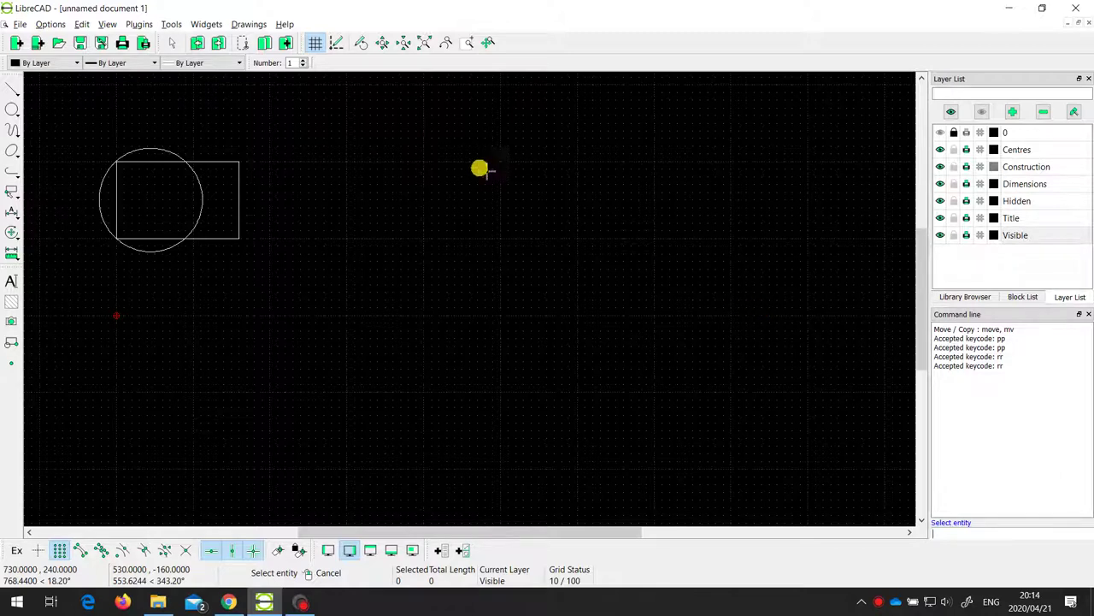
Step: Start the Move / Copy command and select the rectangle and the circle as the entities to move
left_click(171, 24)
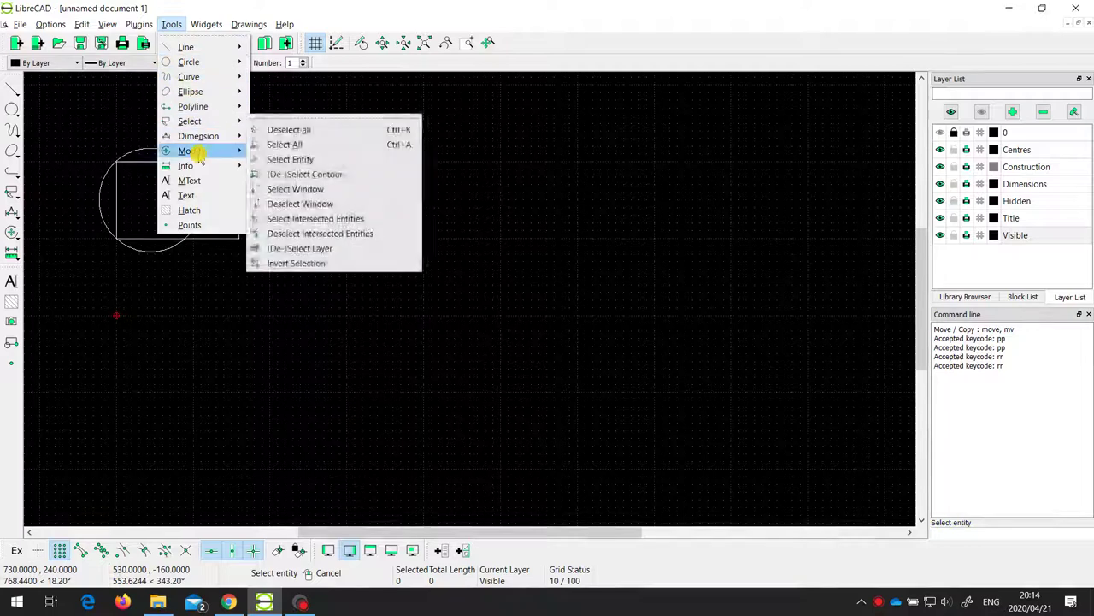
mouse_move(193, 151)
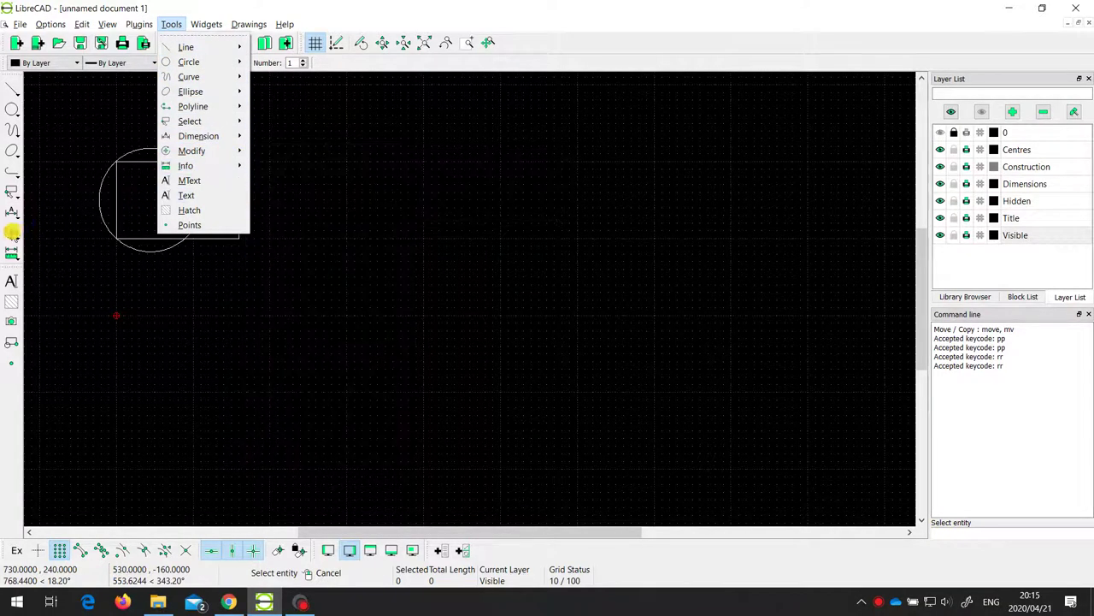
left_click(11, 233)
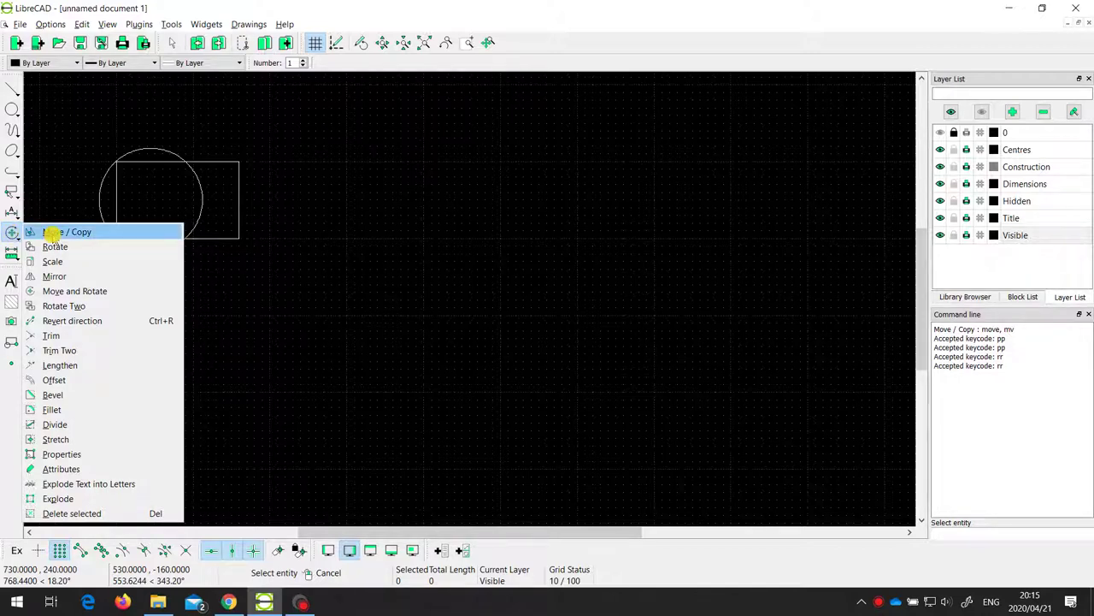
left_click(53, 231)
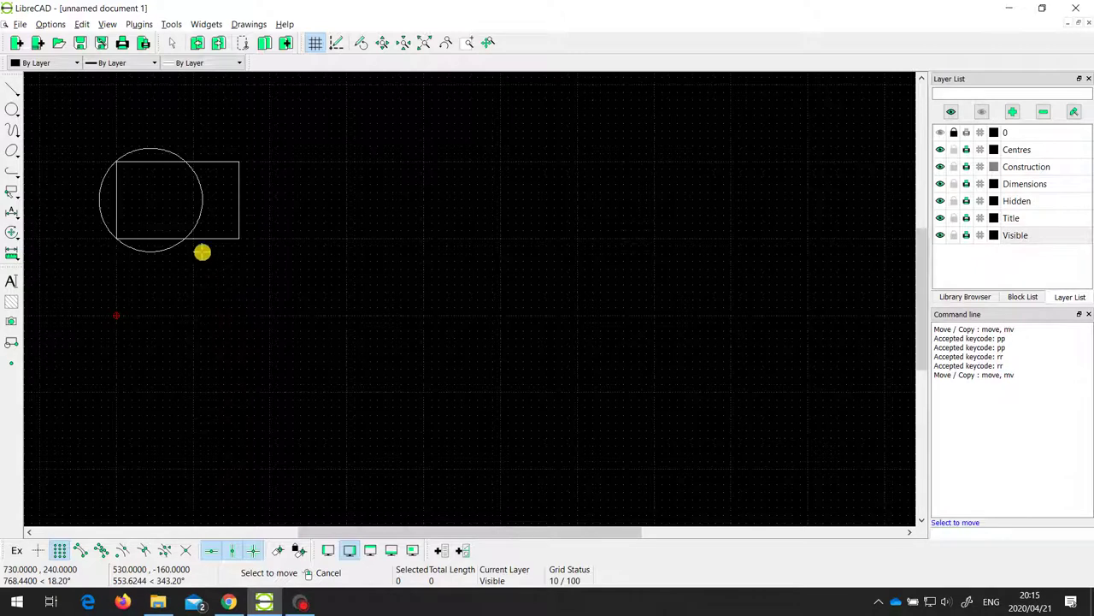
left_click(206, 242)
left_click(200, 220)
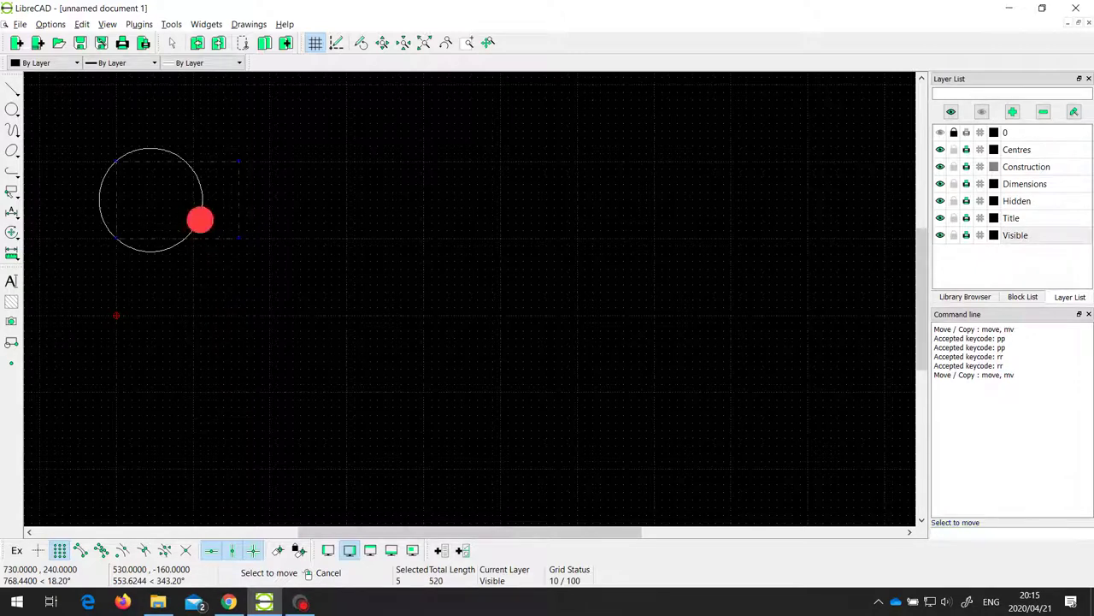
key("Return")
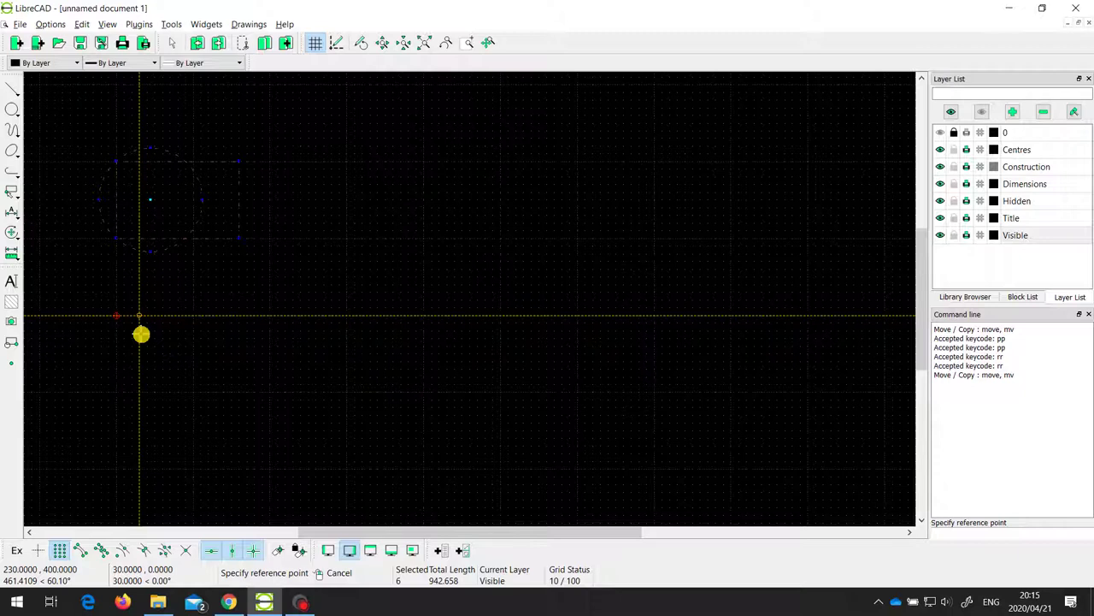
Step: Turn off the orthogonal restriction and set the move from reference point 200, 400 to target point 400, 400
left_click(232, 550)
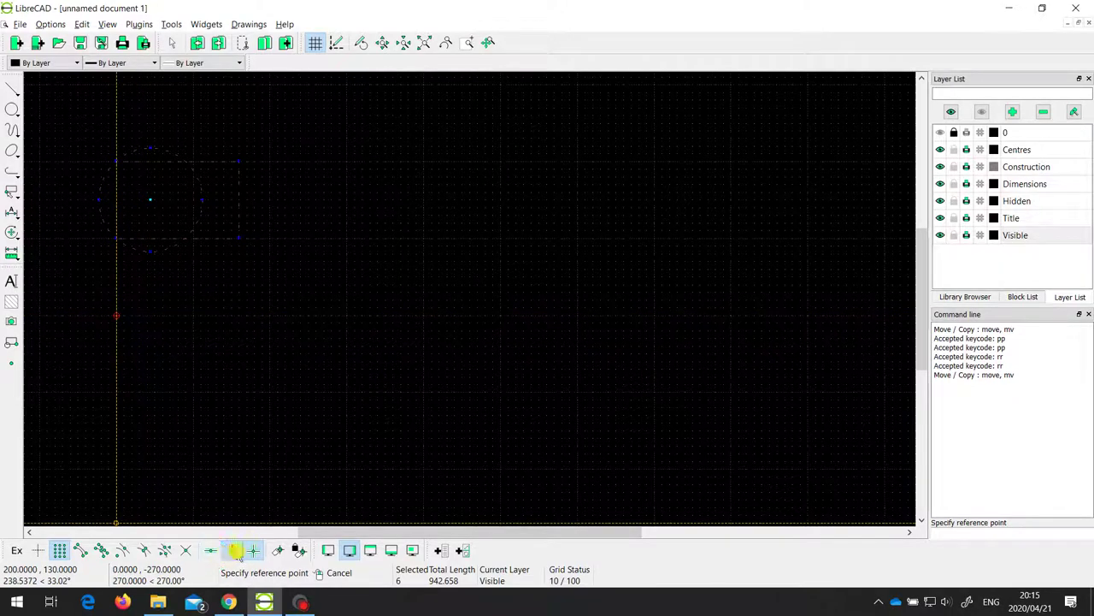
left_click(249, 550)
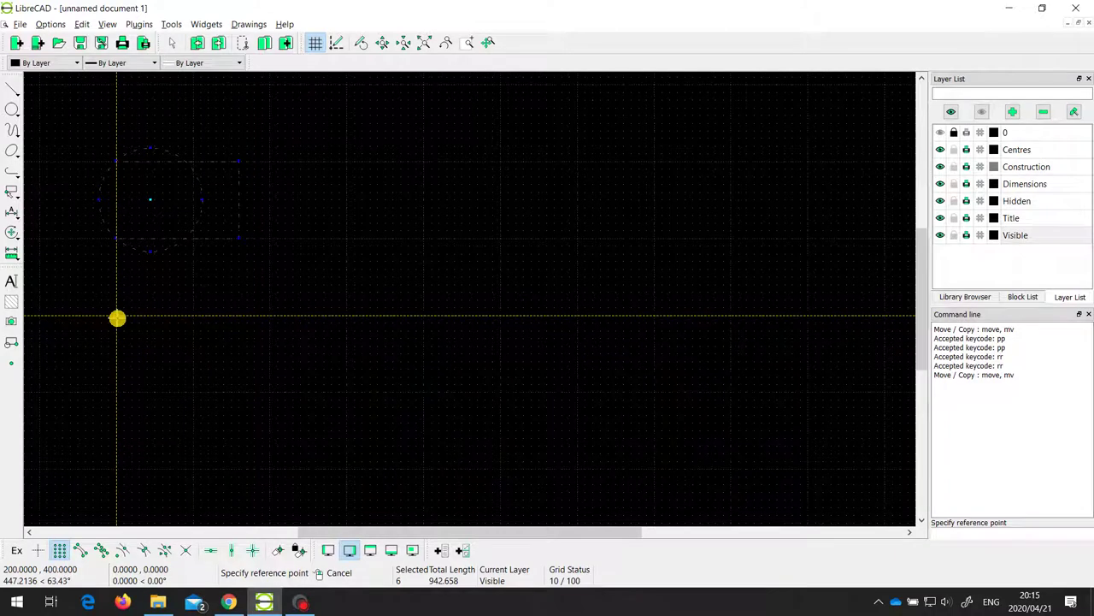
left_click(117, 318)
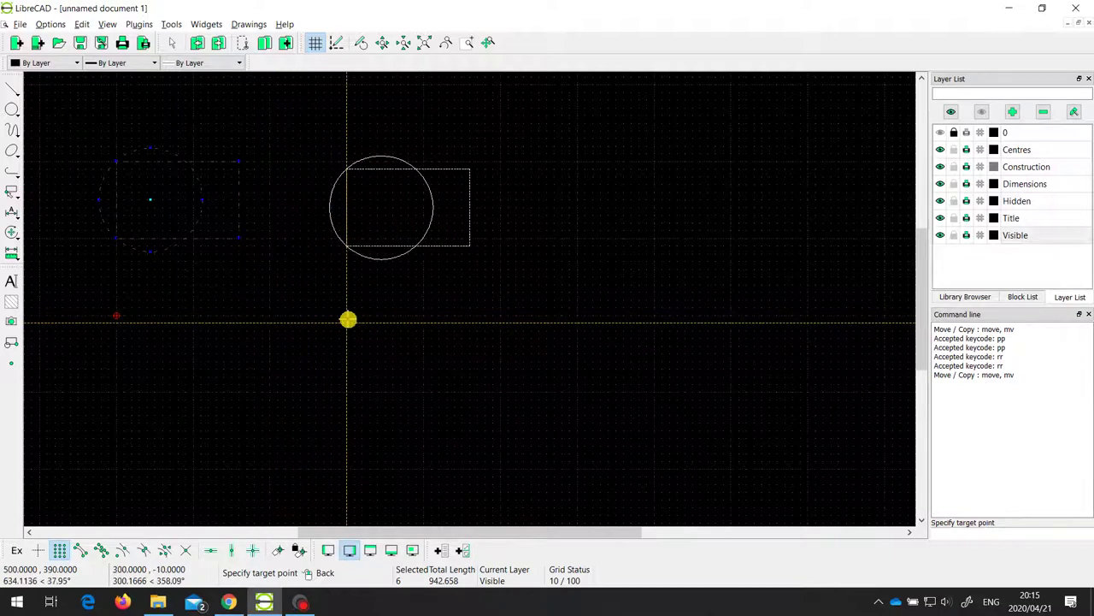
left_click(269, 317)
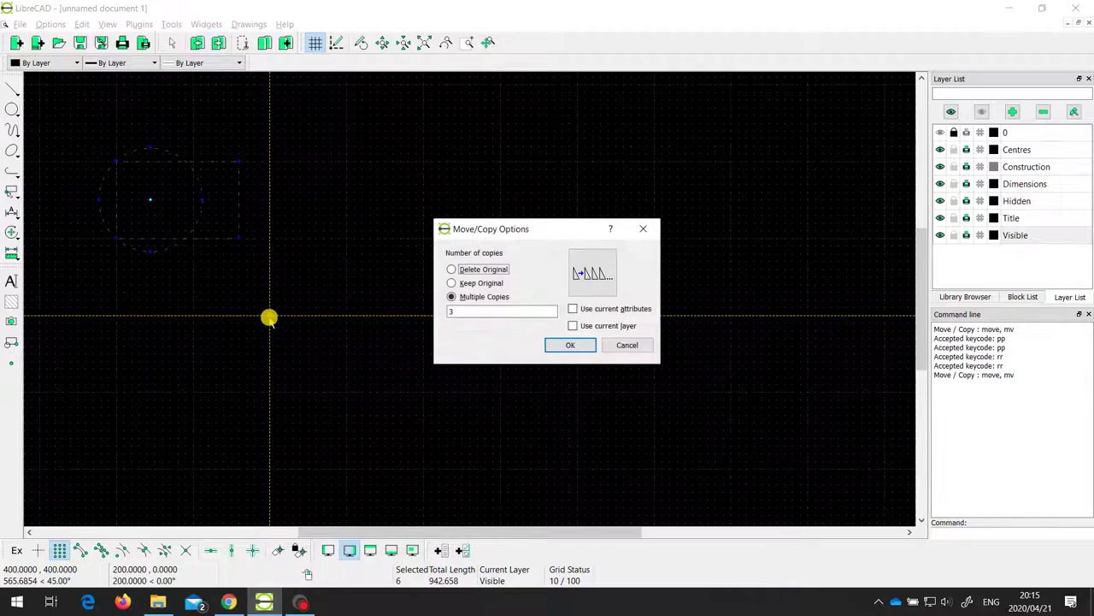
Step: Make 3 multiple copies of the rectangle and circle at the chosen spacing and clear the selection
left_click(463, 270)
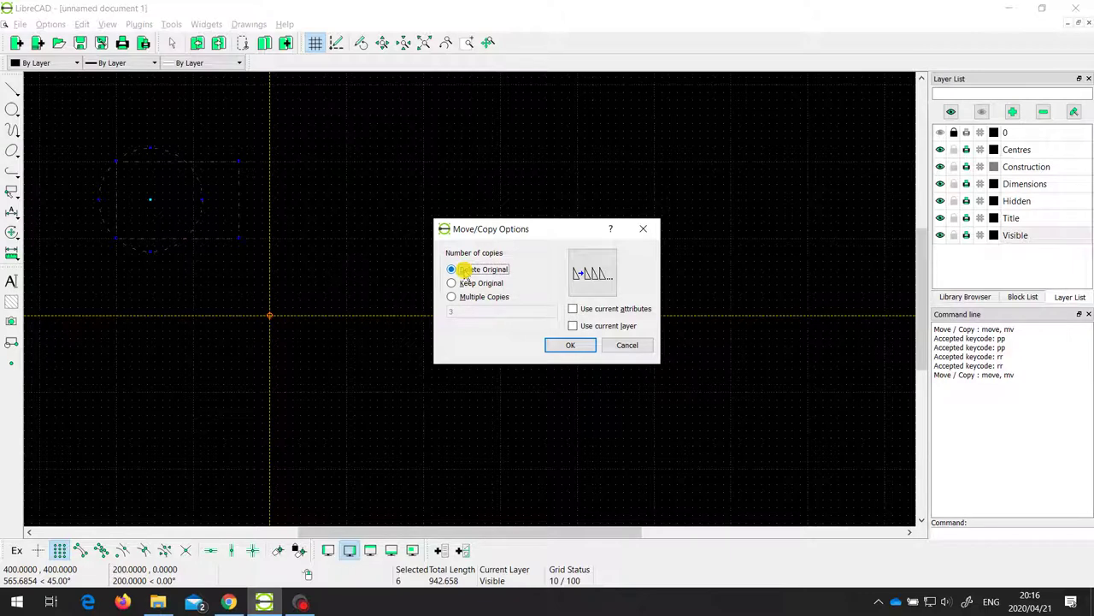
left_click(466, 283)
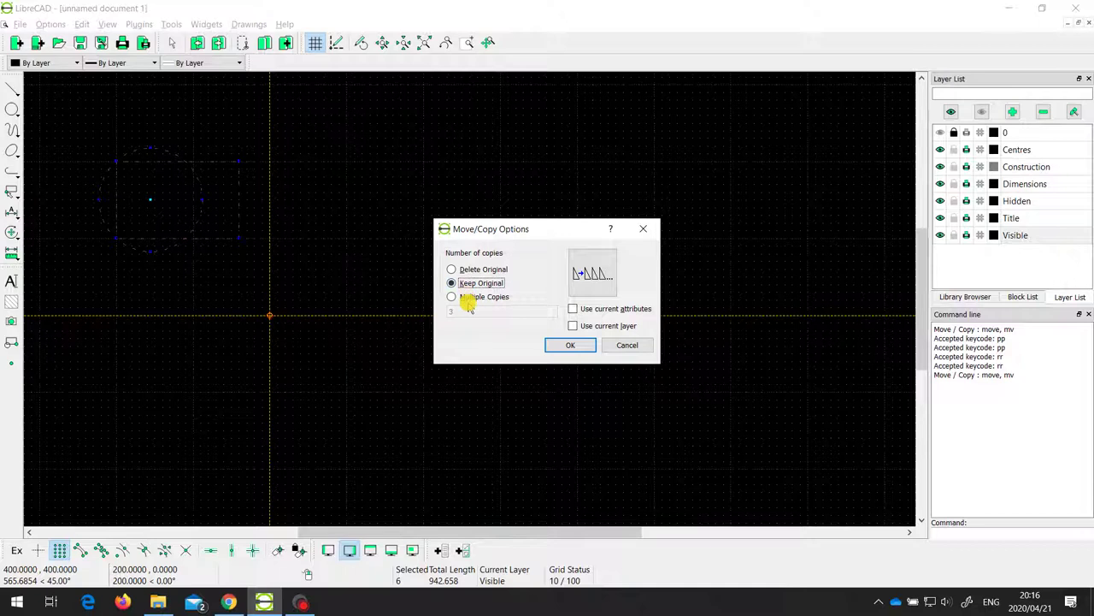
left_click(472, 297)
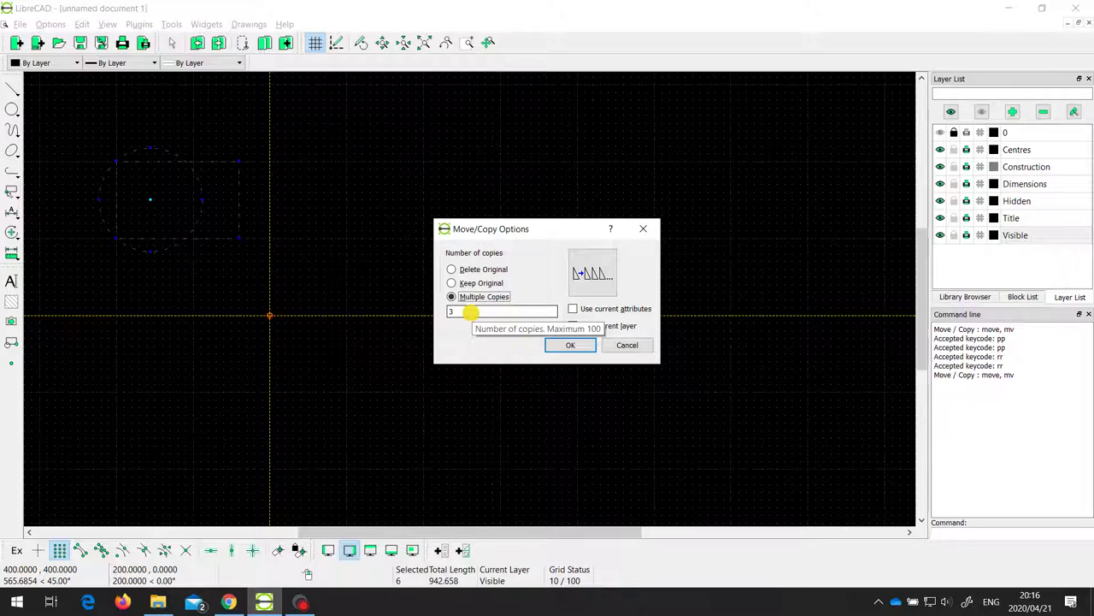
left_click(560, 344)
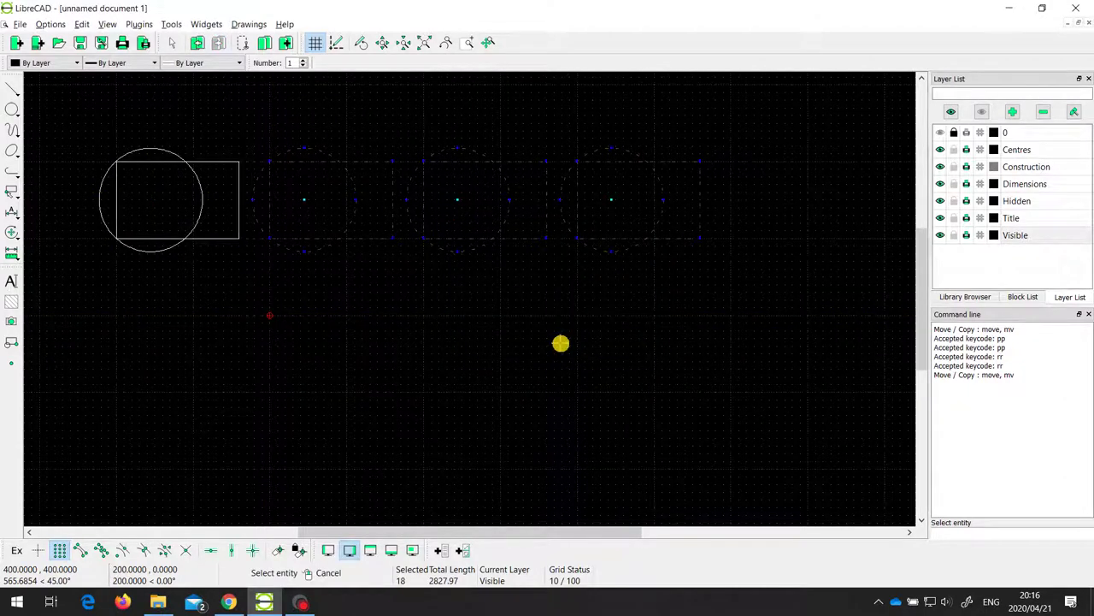
right_click(560, 344)
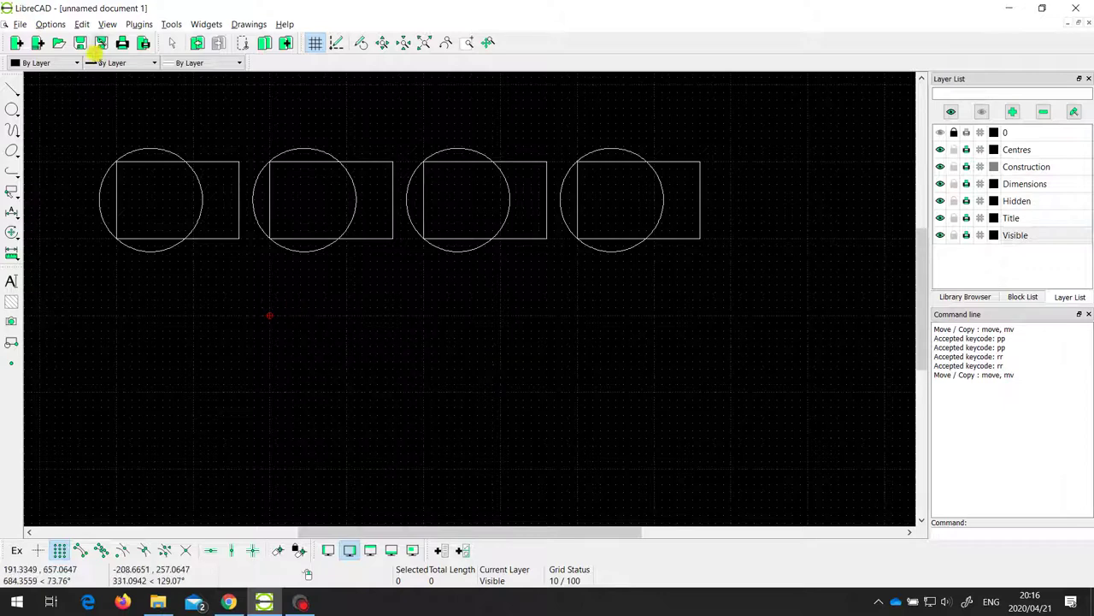
Step: Undo the multiple copies of the rectangle and circle
left_click(80, 24)
left_click(109, 66)
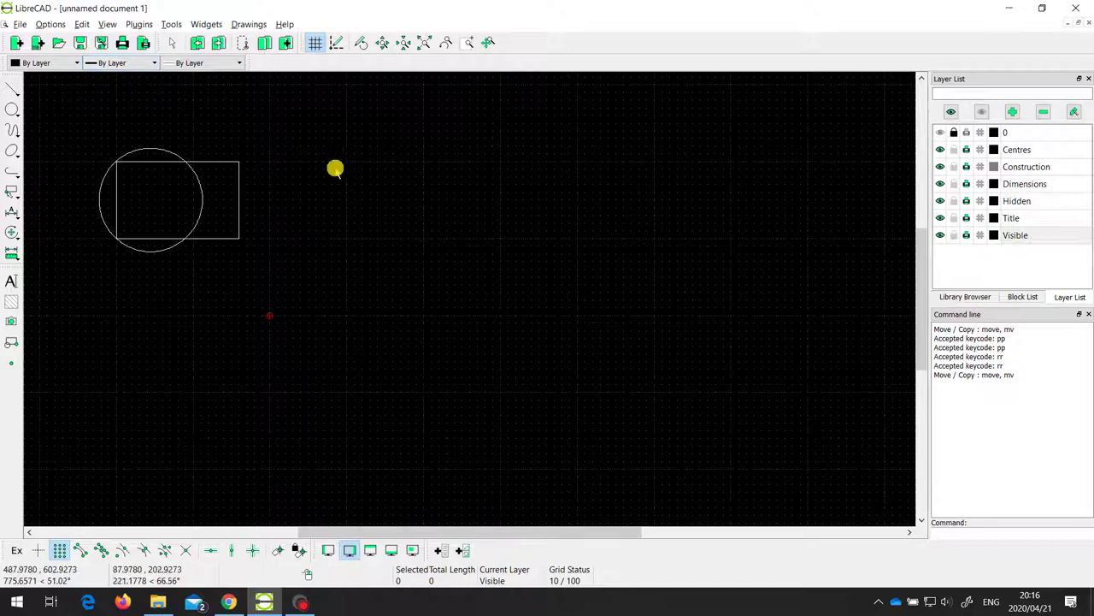
left_click(12, 233)
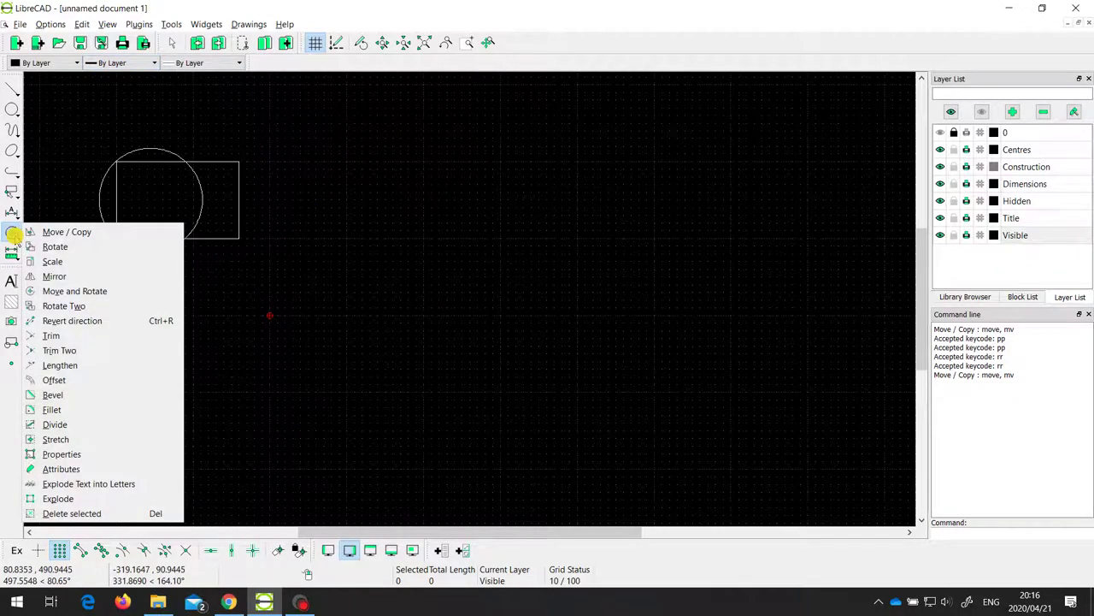
left_click(14, 240)
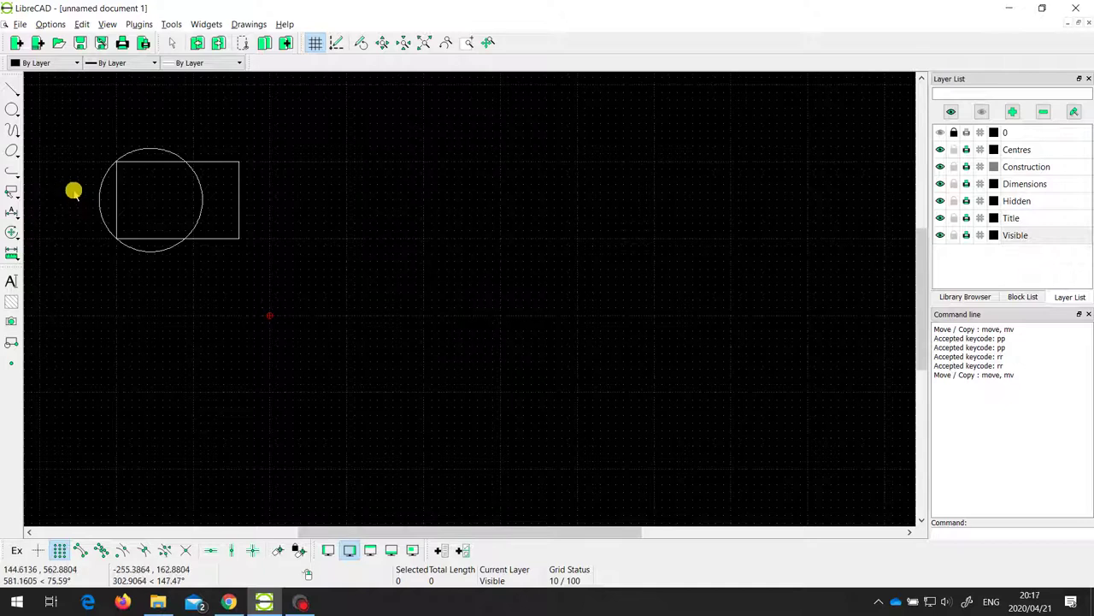
Step: Rotate the rectangle and circle about the rectangle's lower-right corner, making 2 multiple copies at an angle of 90 degrees
left_click_drag(68, 124, 274, 260)
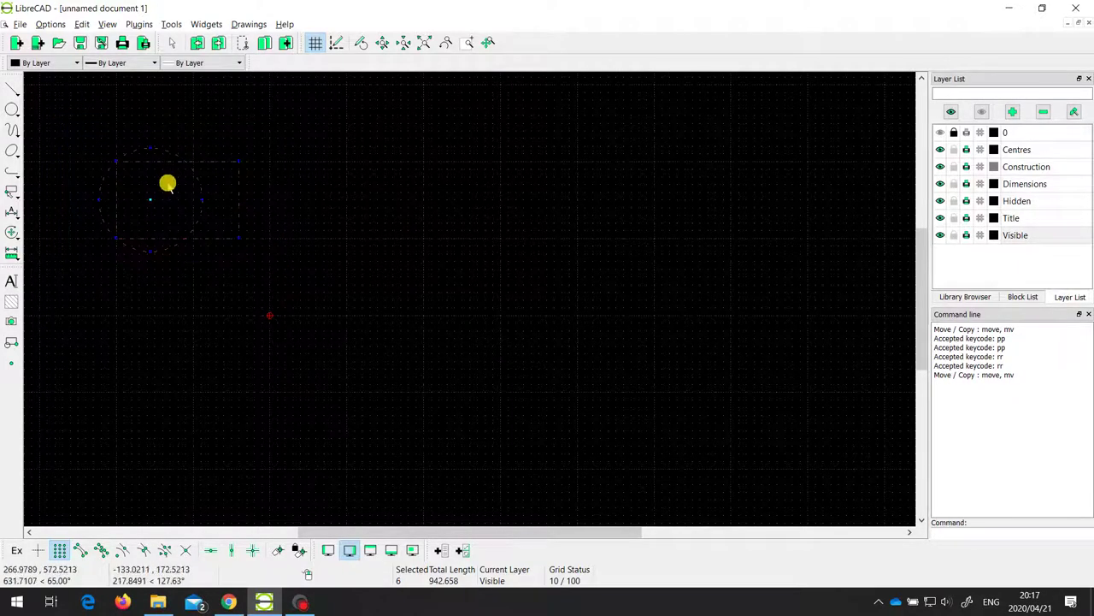
left_click(11, 232)
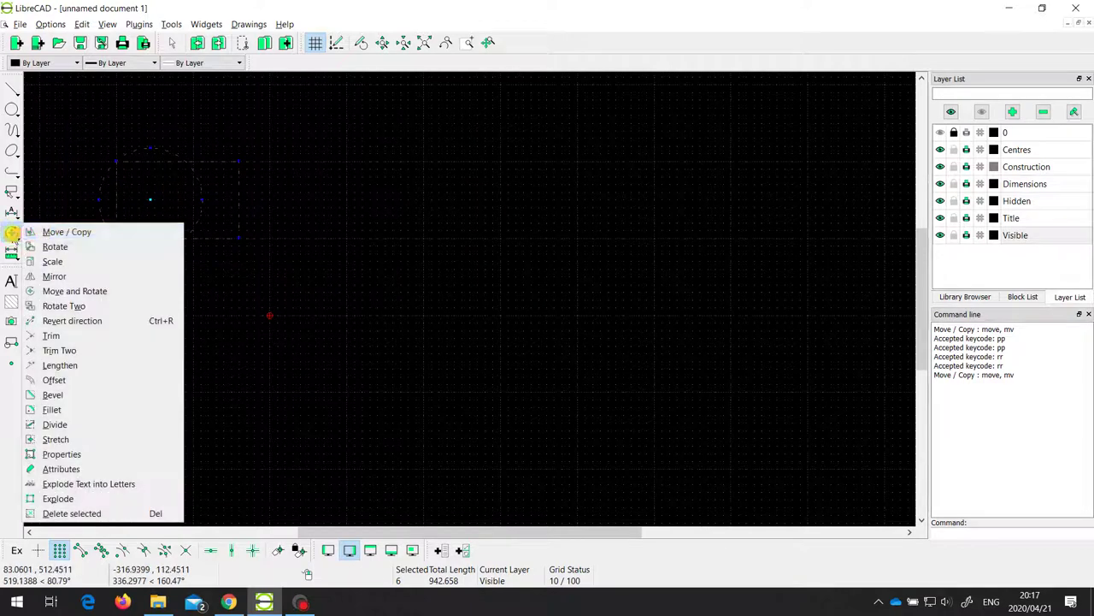
left_click(55, 248)
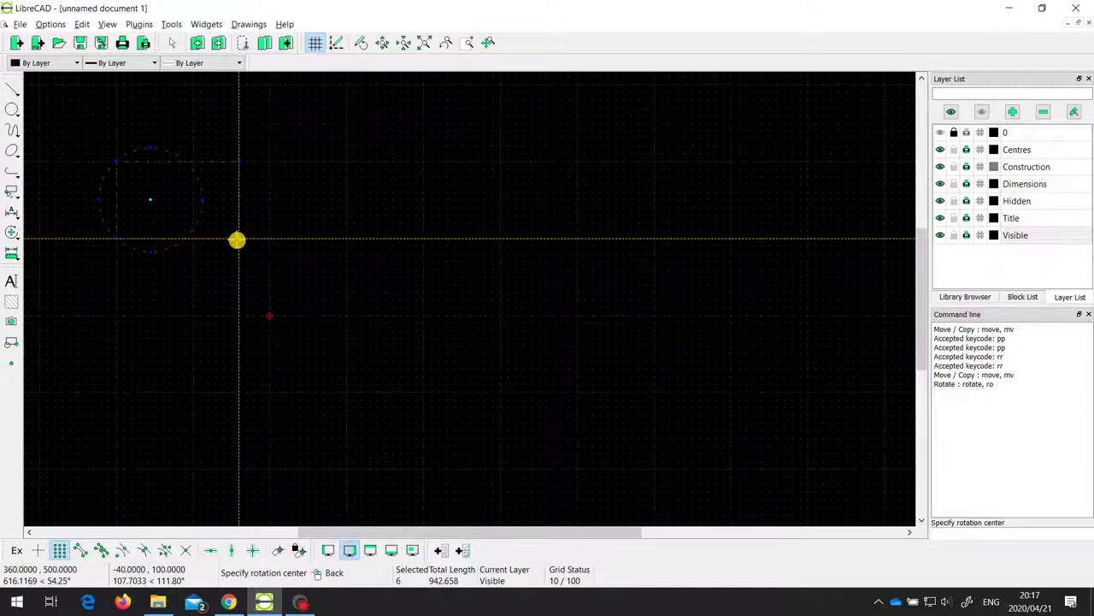
left_click(236, 240)
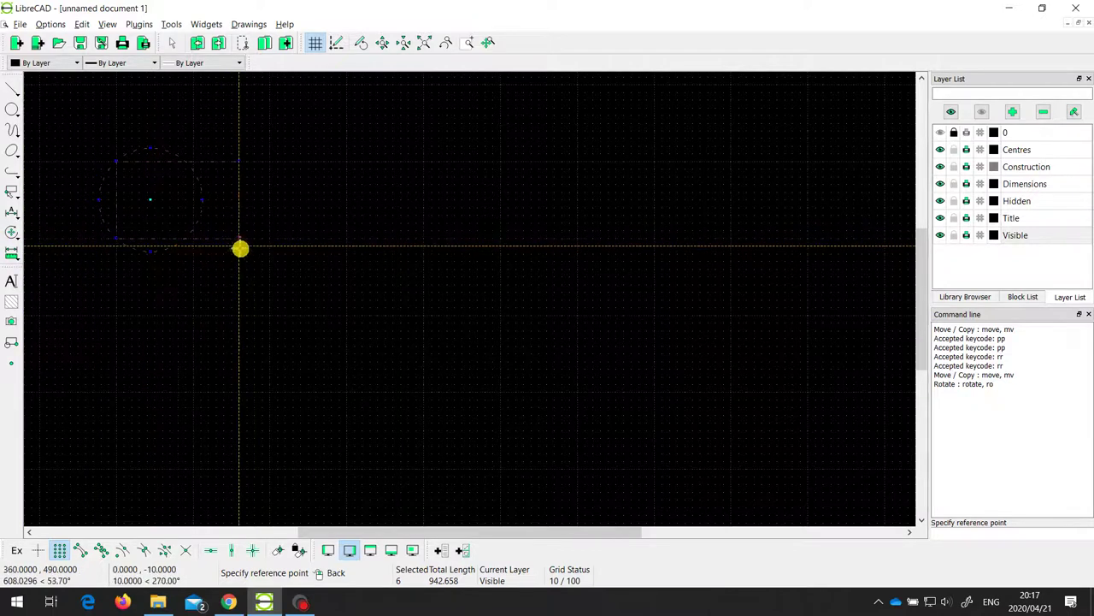
left_click(113, 239)
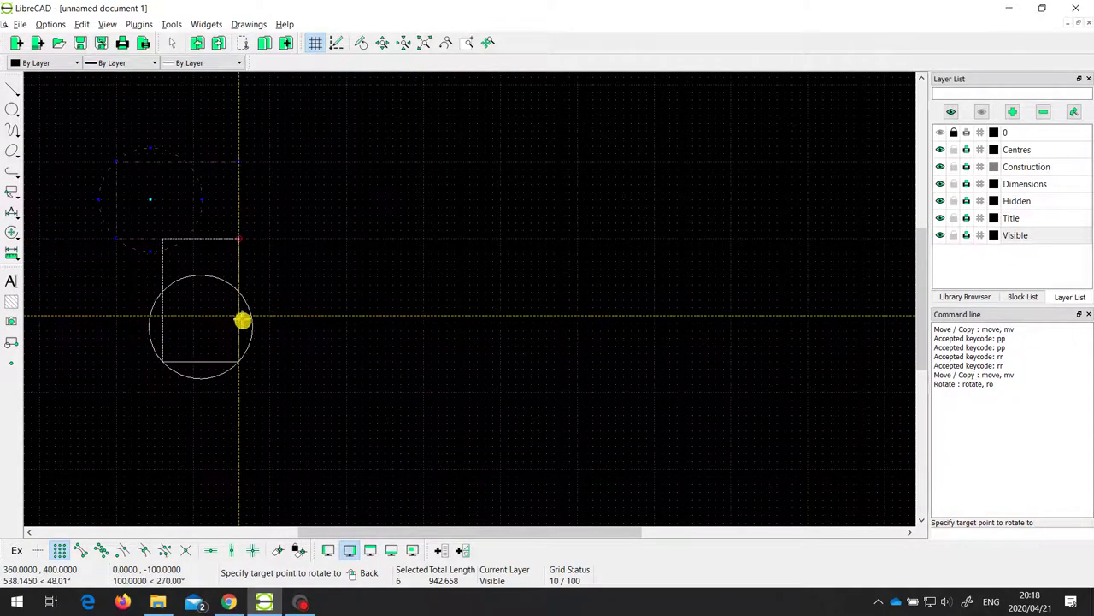
left_click(240, 390)
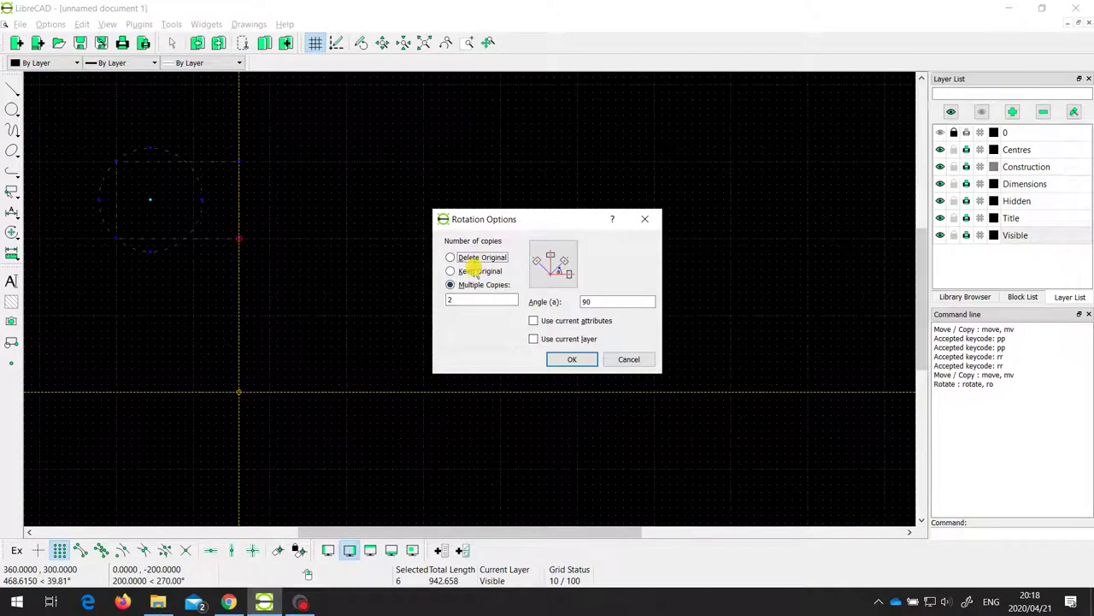
left_click(471, 298)
left_click(567, 359)
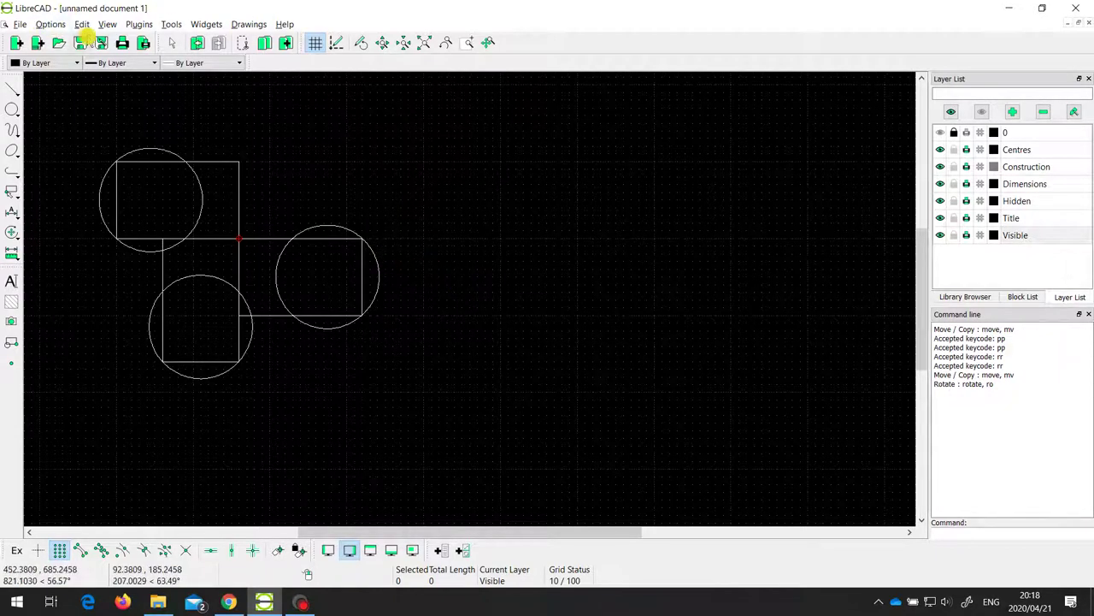
Step: Undo the rotated copies of the rectangle and circle
left_click(81, 25)
left_click(101, 68)
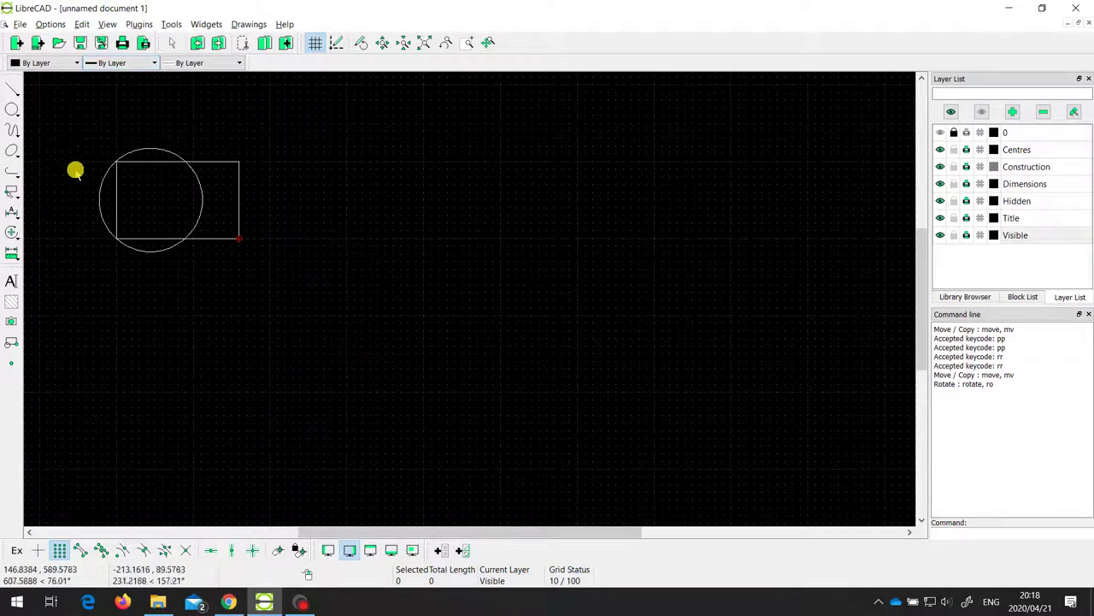
Step: Scale the rectangle and circle with the circle's centre as reference point, using centre snapping to pick it
left_click(85, 137)
left_click_drag(85, 136, 288, 256)
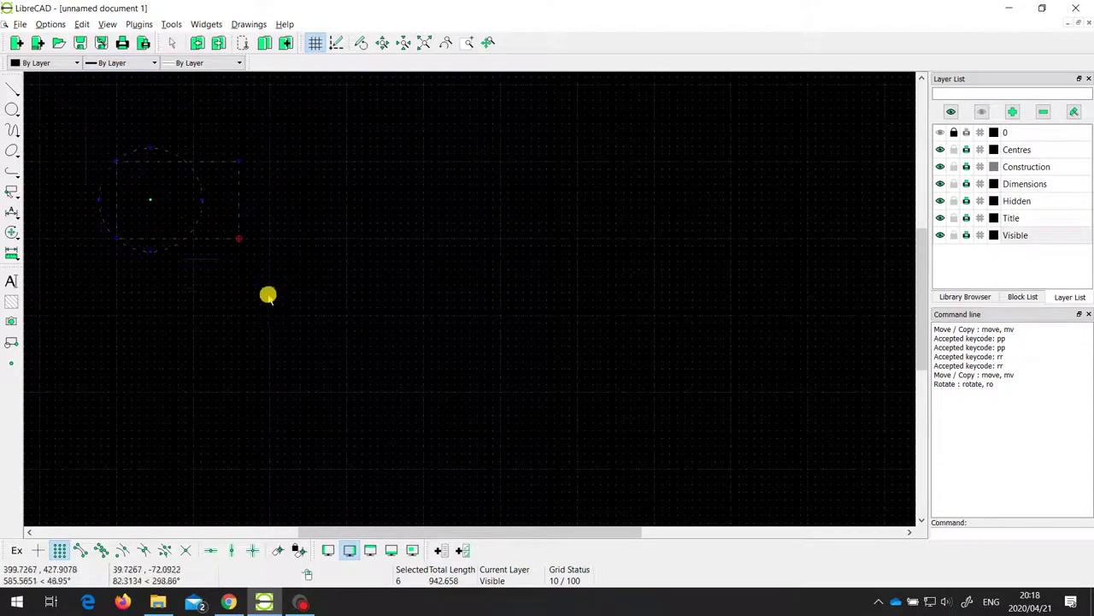
left_click(14, 233)
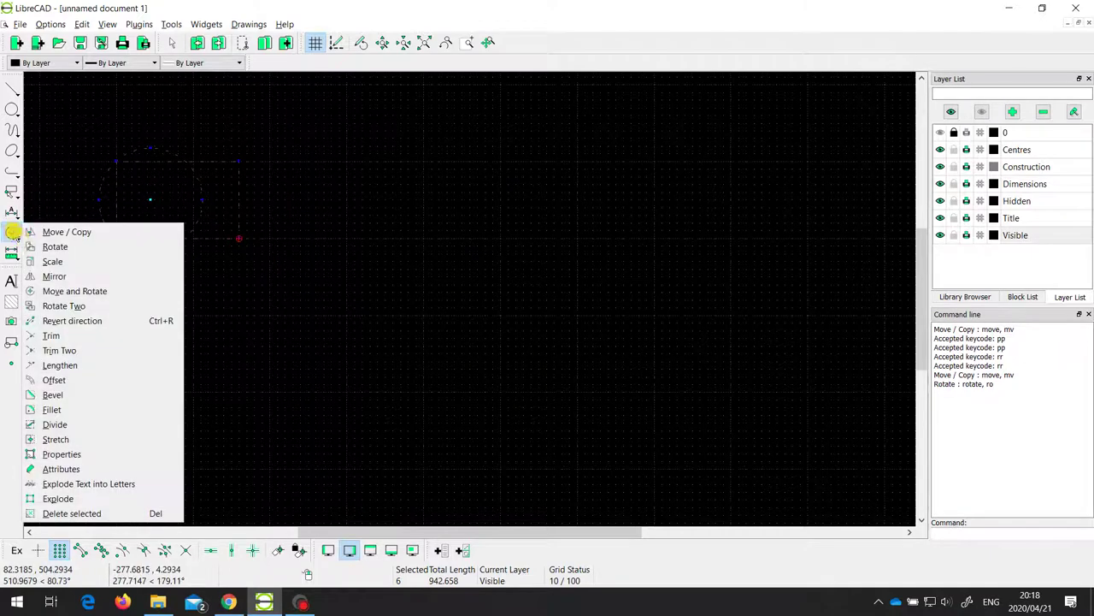
left_click(53, 261)
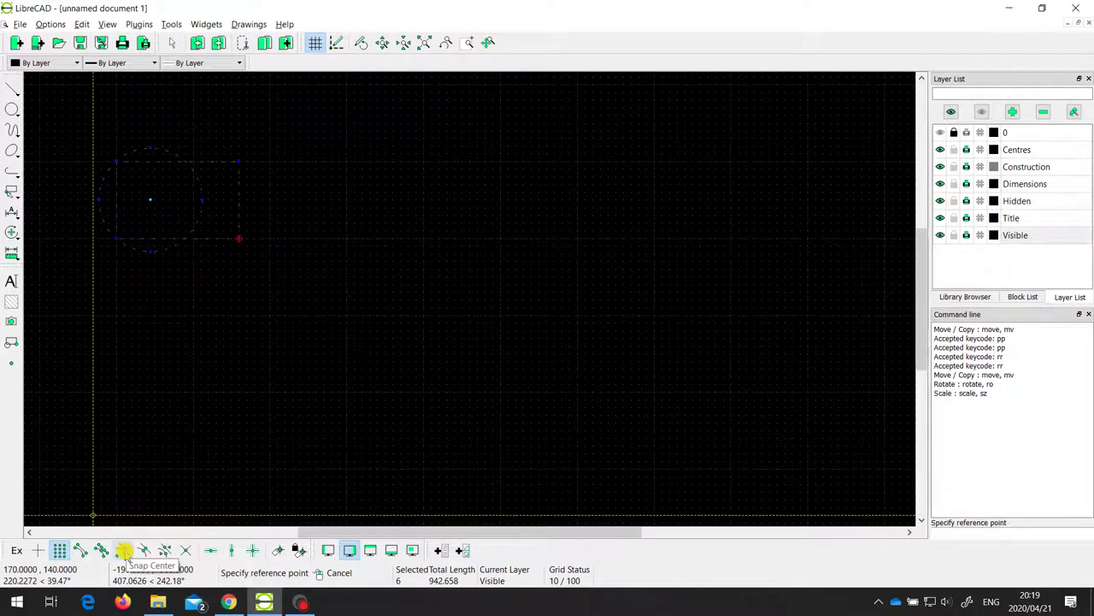
left_click(123, 551)
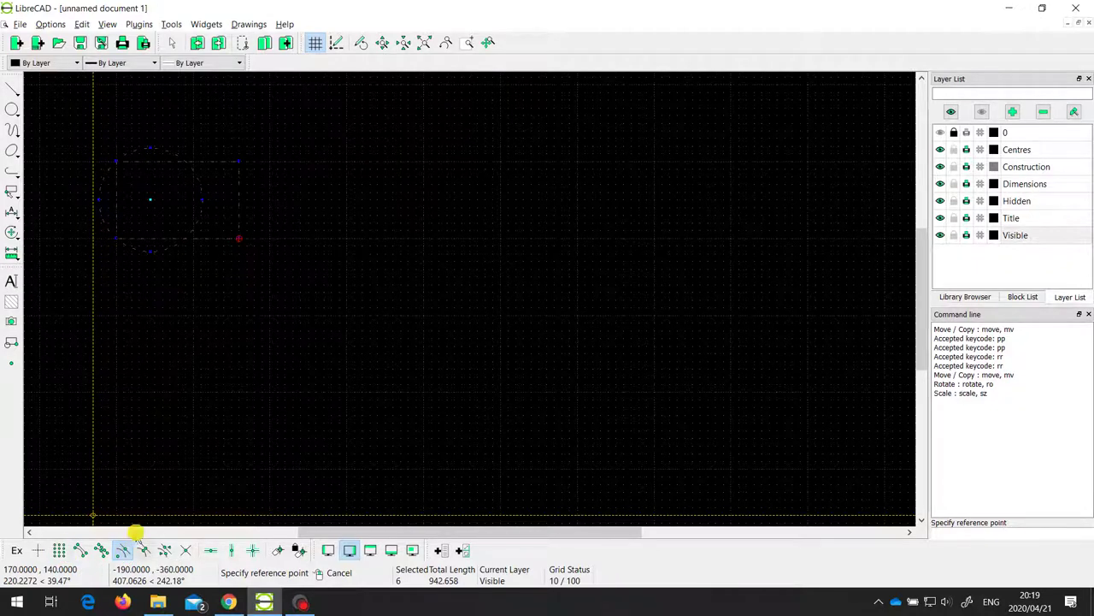
left_click(150, 216)
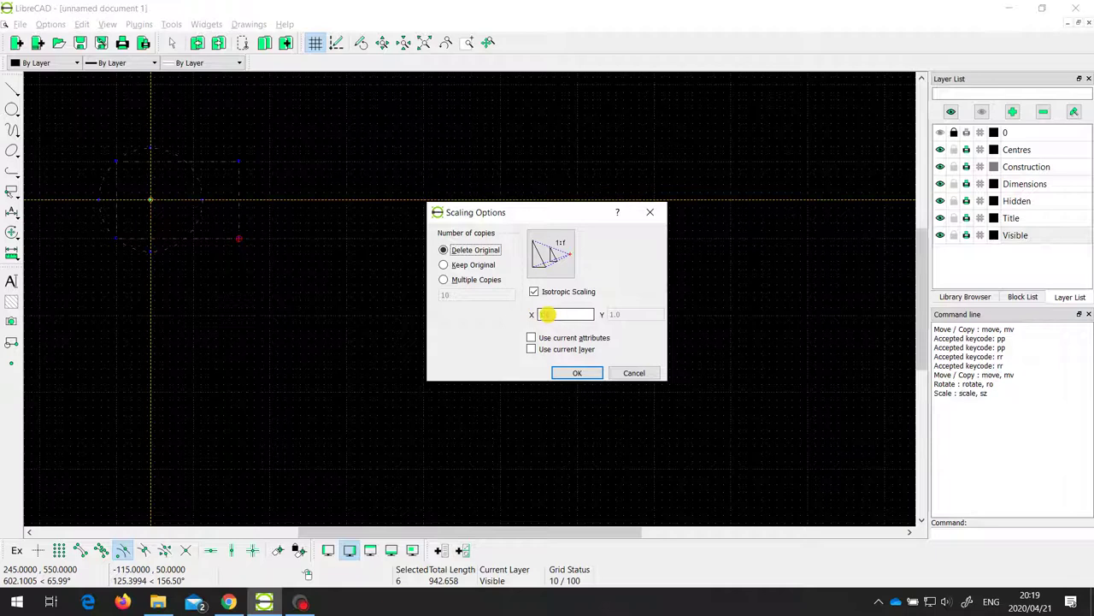
Step: Set the isotropic scaling factor to 1.5 while keeping the Delete Original option
left_click(556, 315)
key("BackSpace")
key("BackSpace")
key("BackSpace")
type("1.5")
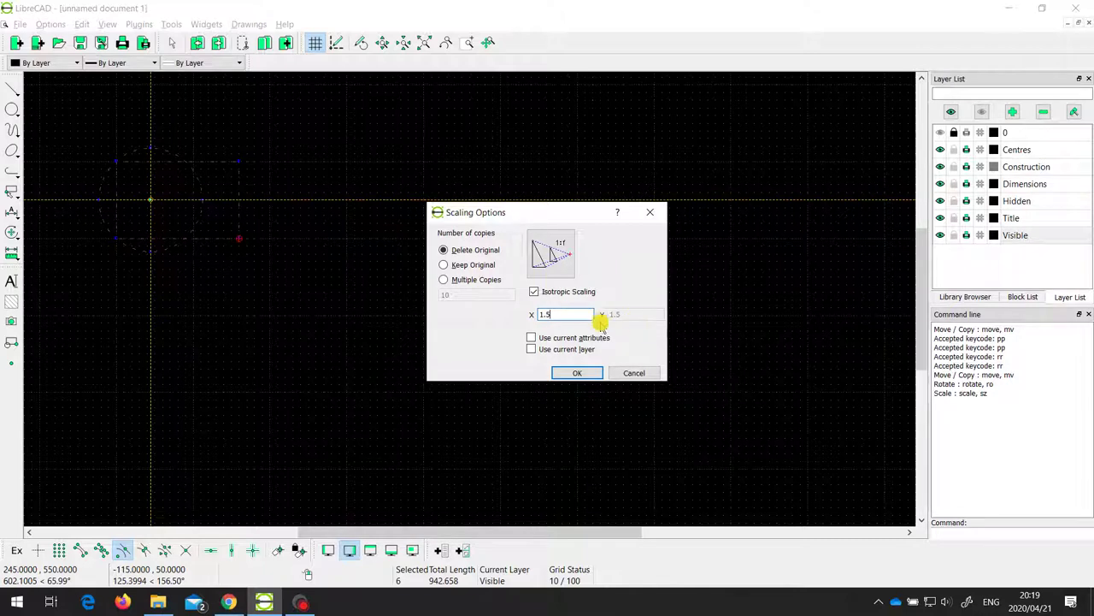
Step: Try separate scale factors with Y set to 2.0, and restore isotropic scaling at 1.5
left_click(553, 293)
double_click(642, 313)
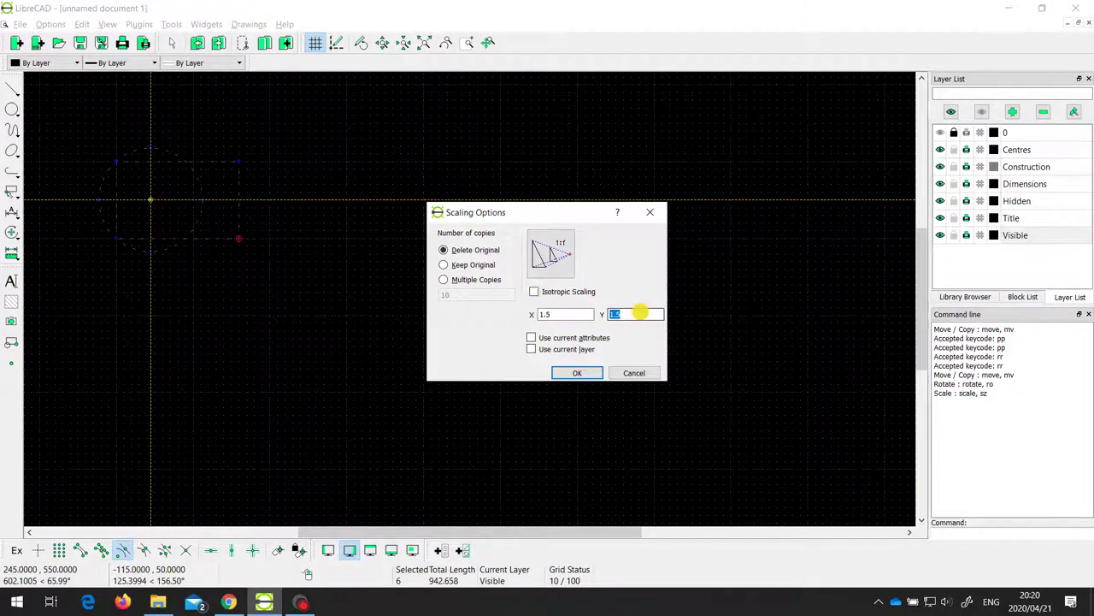
type("20")
key("BackSpace")
type(".0")
left_click(535, 291)
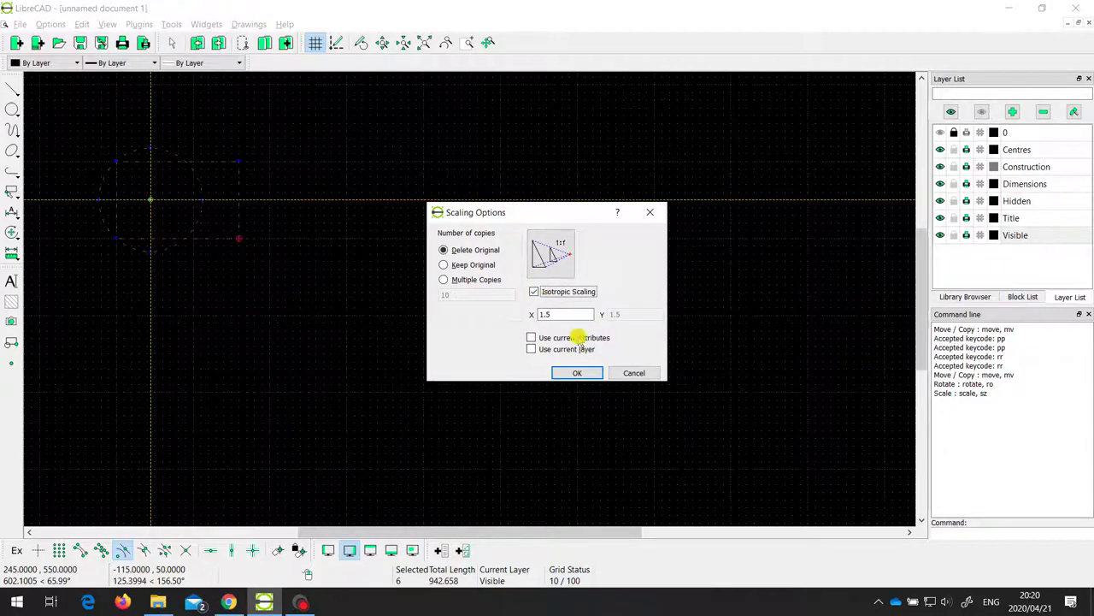
left_click_drag(585, 316, 541, 318)
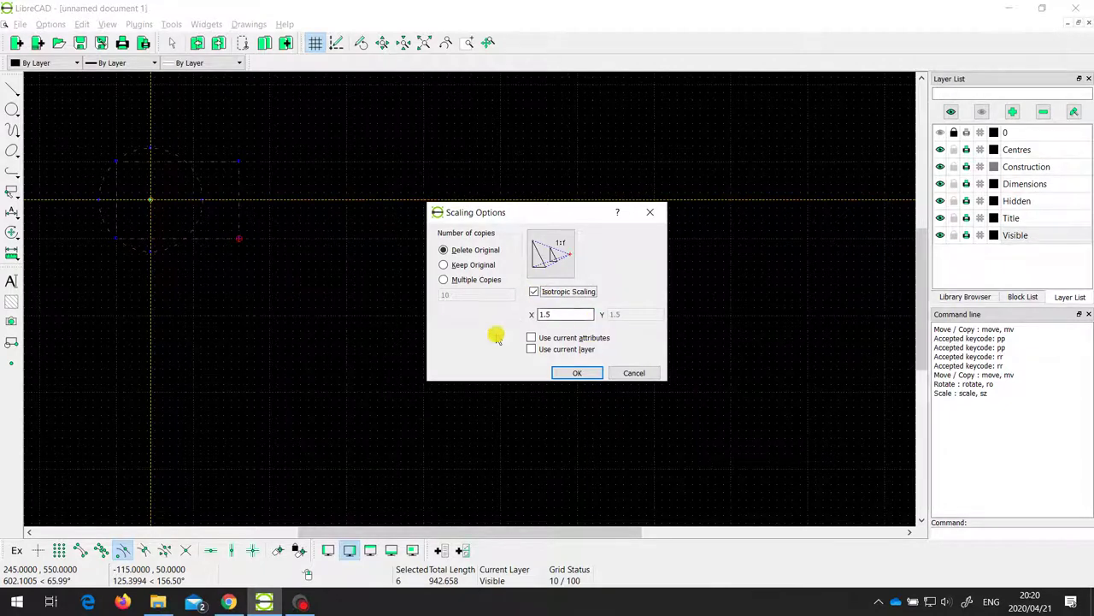
Step: Scale the rectangle and circle into 3 multiple copies with an isotropic factor of 1.5
left_click(451, 253)
left_click(444, 280)
double_click(441, 294)
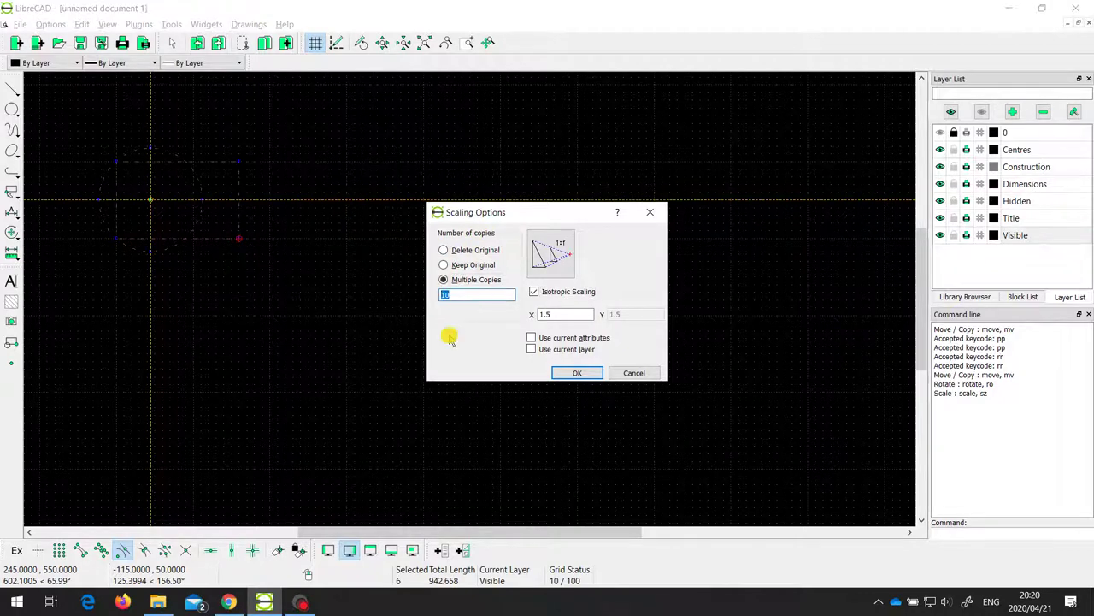
type("3")
left_click(580, 372)
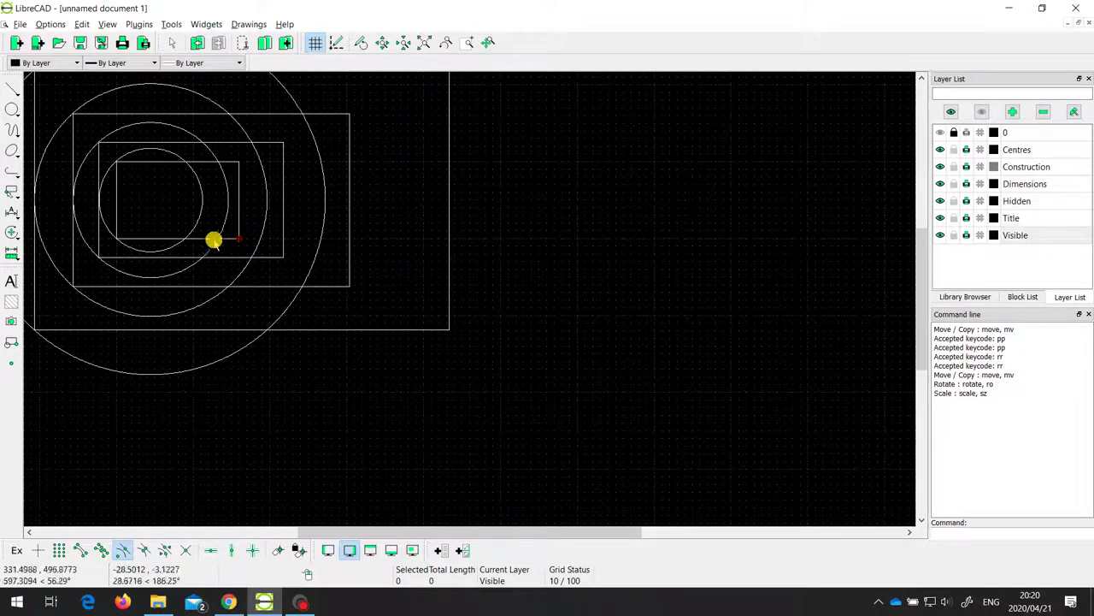
Step: Examine the original and scaled rectangle-circle pairs by selecting them, and clear the selection
left_click(200, 208)
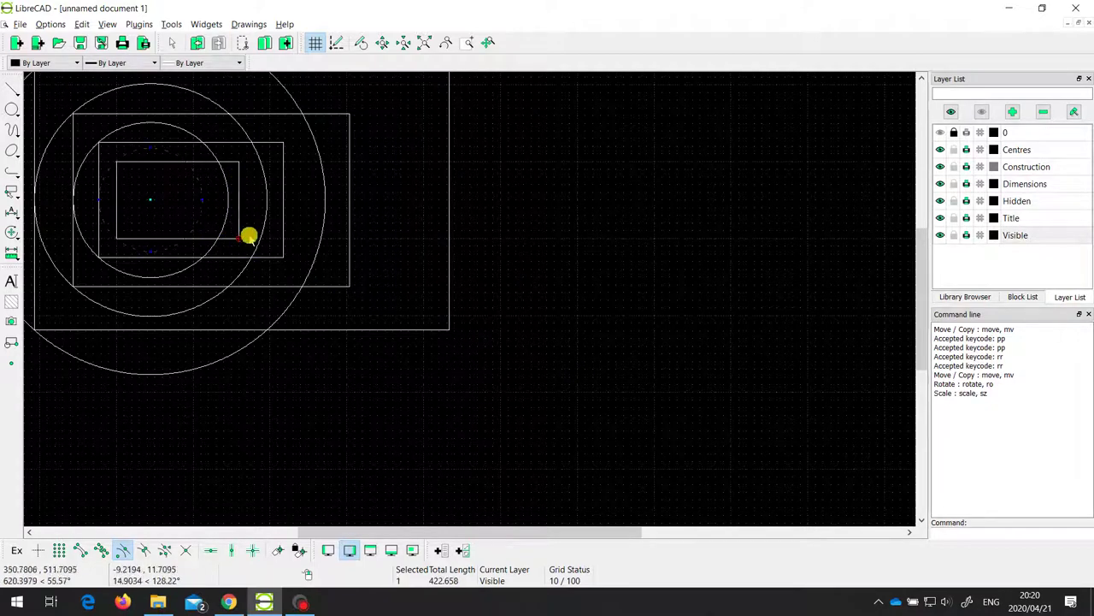
left_click(206, 238)
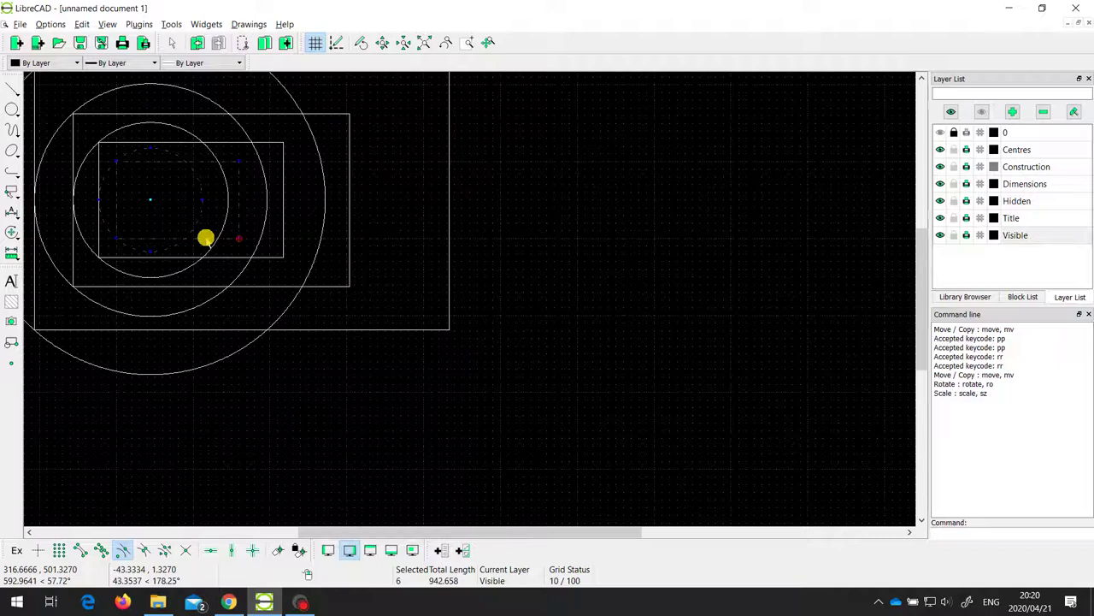
key("Escape")
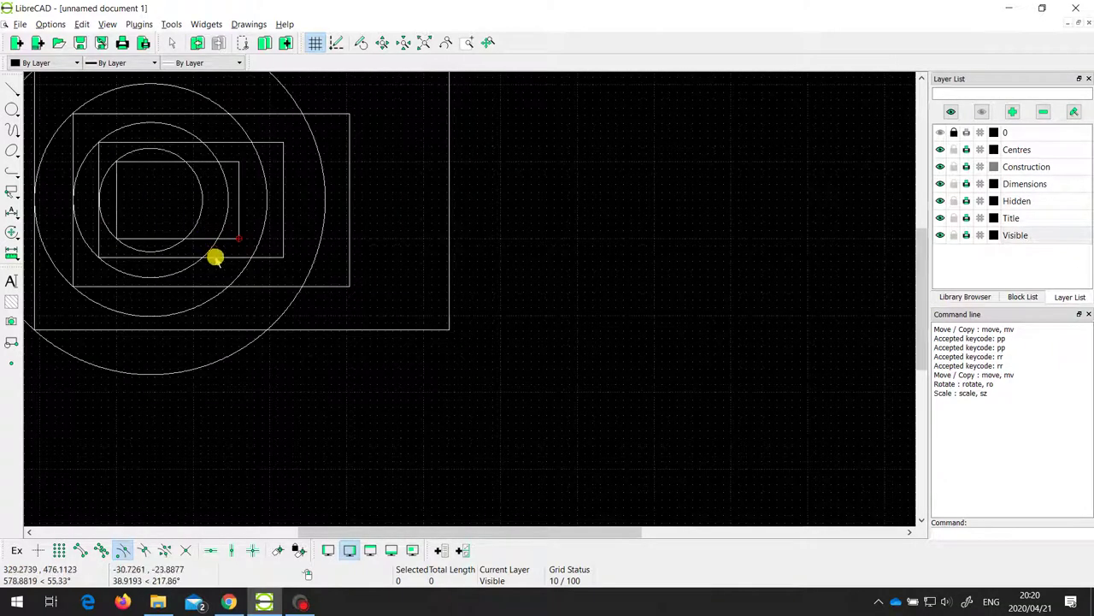
left_click(194, 264)
key("Escape")
left_click(201, 286)
left_click(157, 313)
left_click(207, 339)
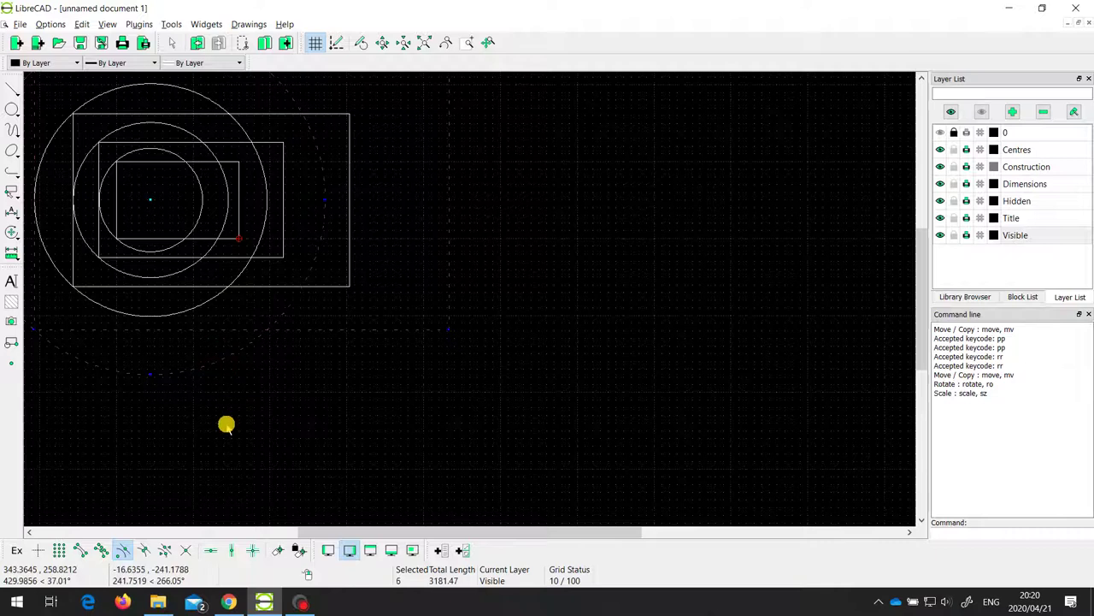
key("Escape")
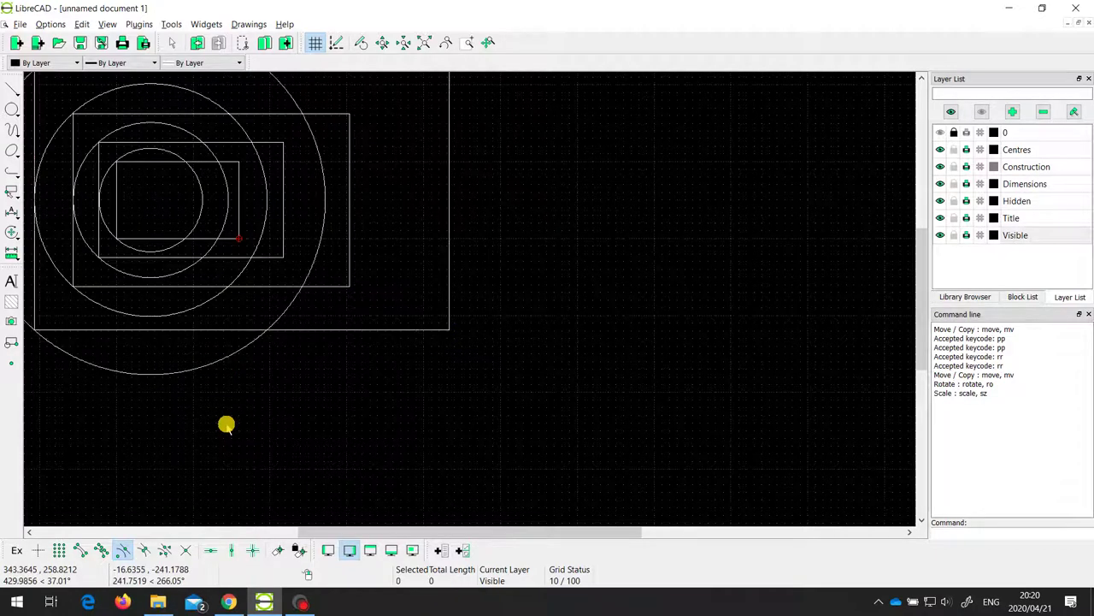
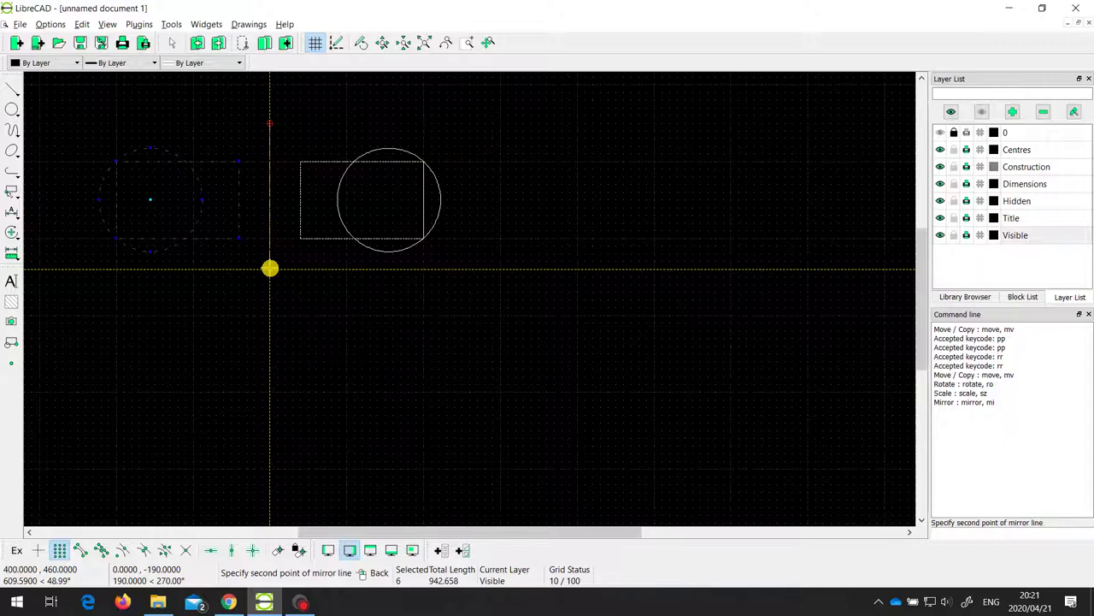
Step: Mirror the rectangle and circle about a vertical line at X 400, using Keep Original
left_click(269, 268)
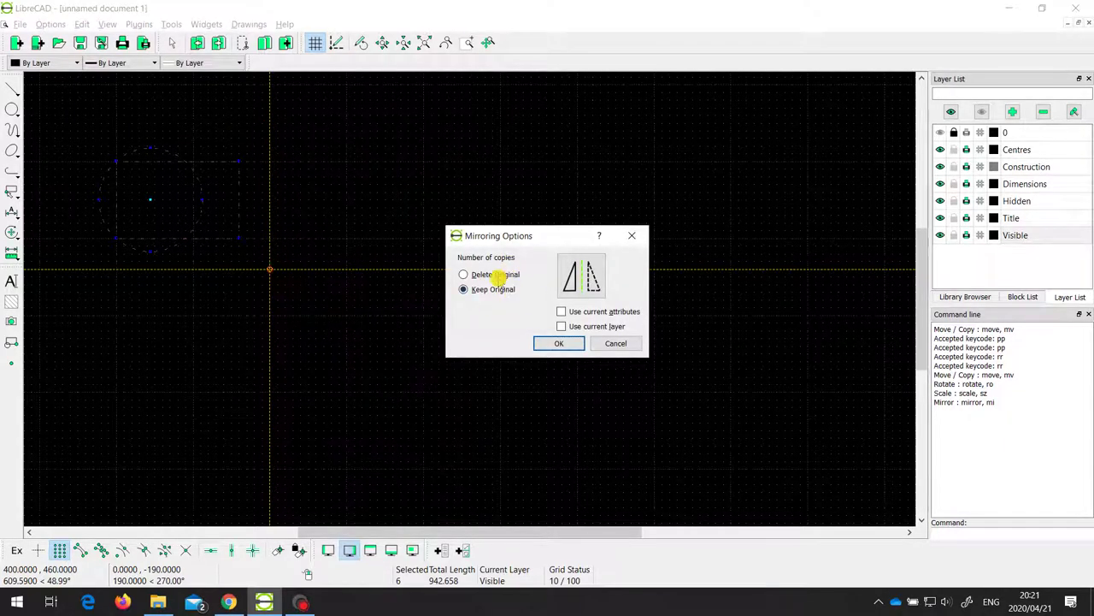
left_click(547, 345)
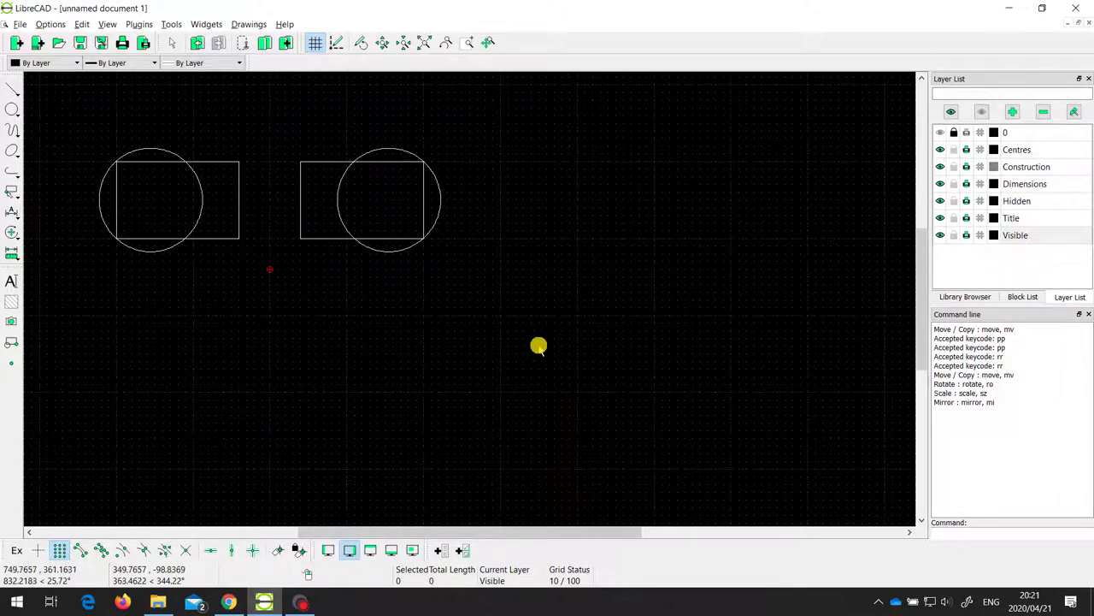
Step: Mirror both rectangle-circle pairs about a horizontal line just below them at Y 470, using Keep Original
left_click(72, 140)
left_click_drag(72, 139, 469, 288)
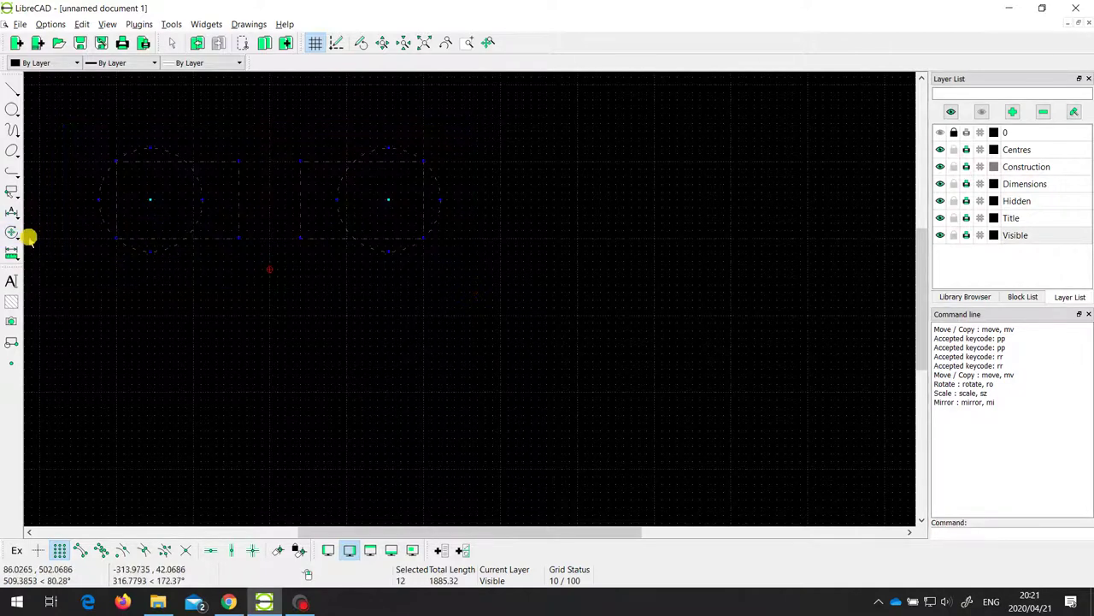
left_click(11, 232)
left_click(54, 279)
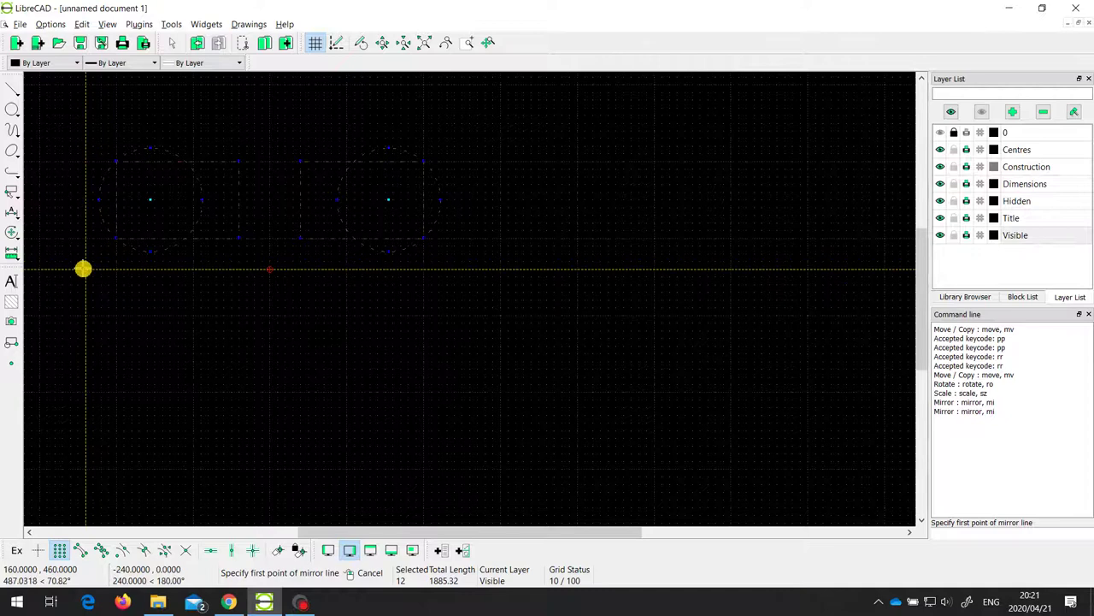
left_click(78, 261)
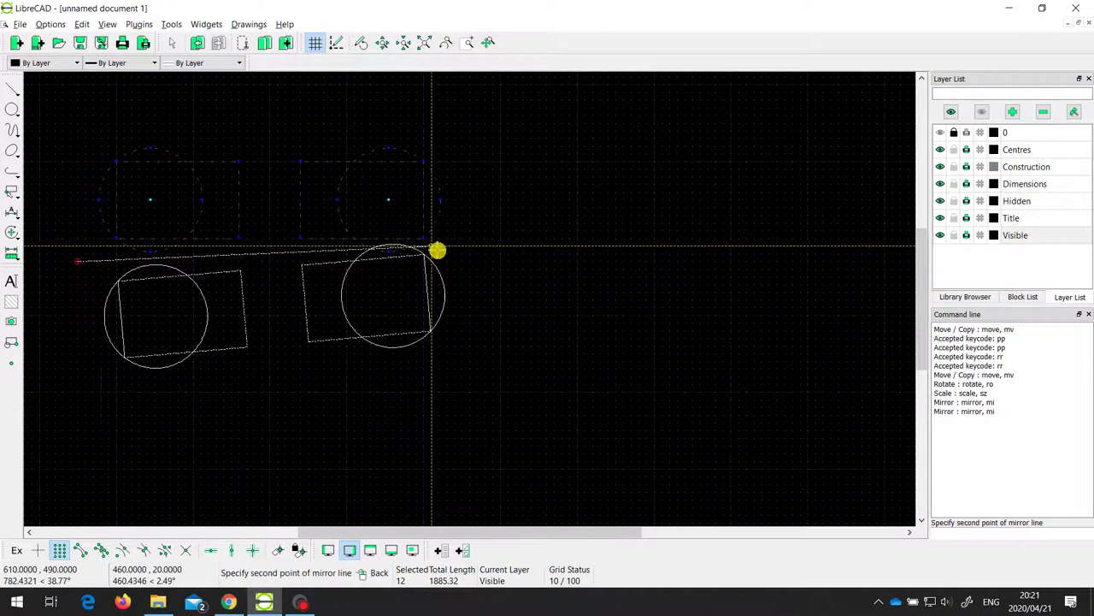
left_click(488, 259)
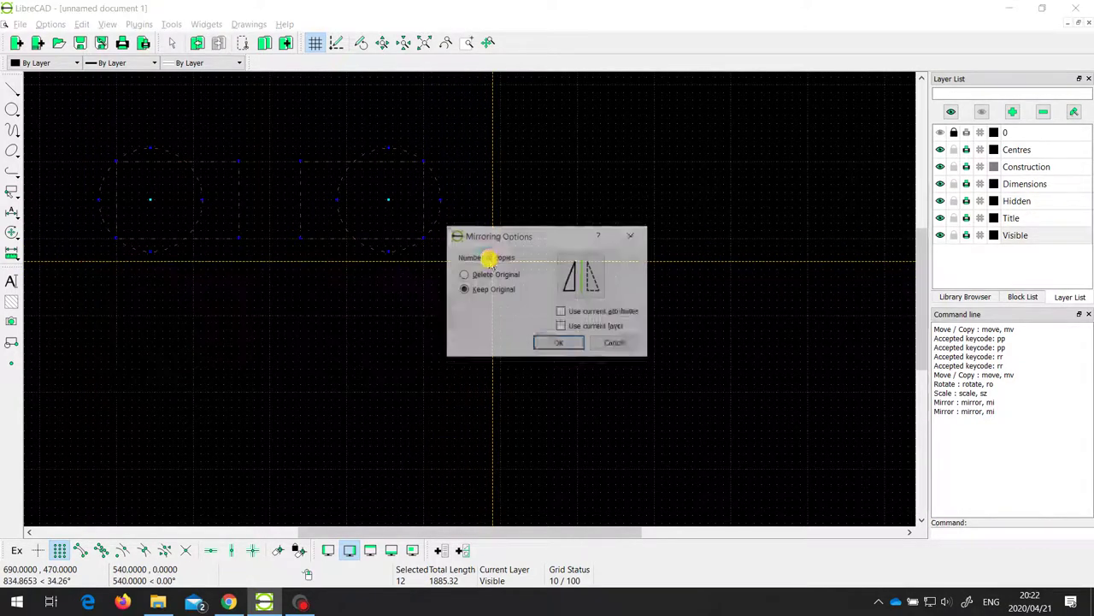
left_click(552, 343)
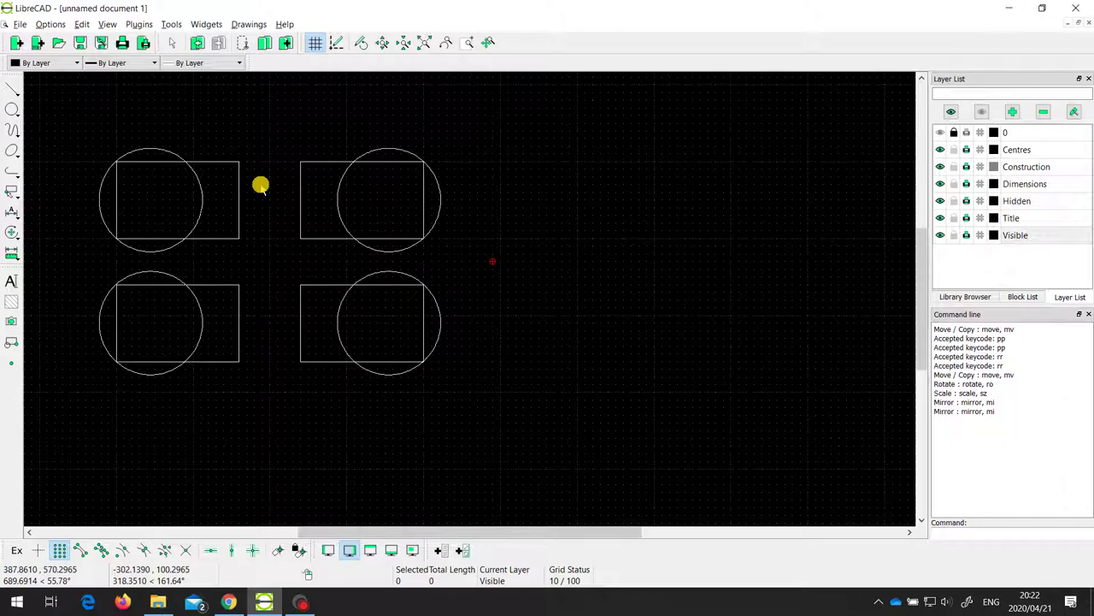
Step: Undo both mirror operations so only the original rectangle and circle remain
key("ctrl+z")
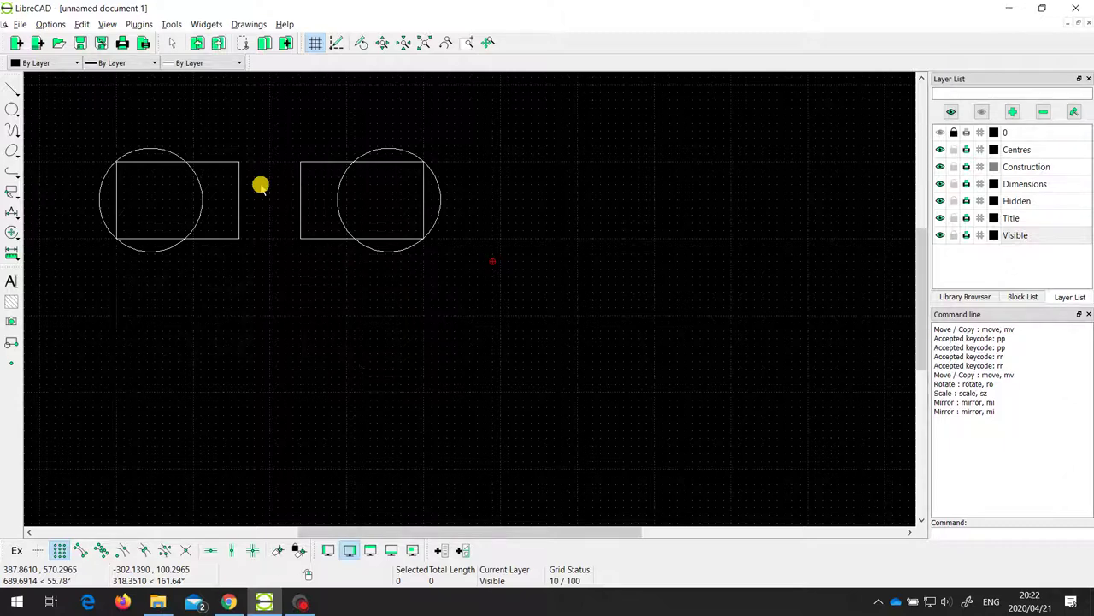
key("ctrl+z")
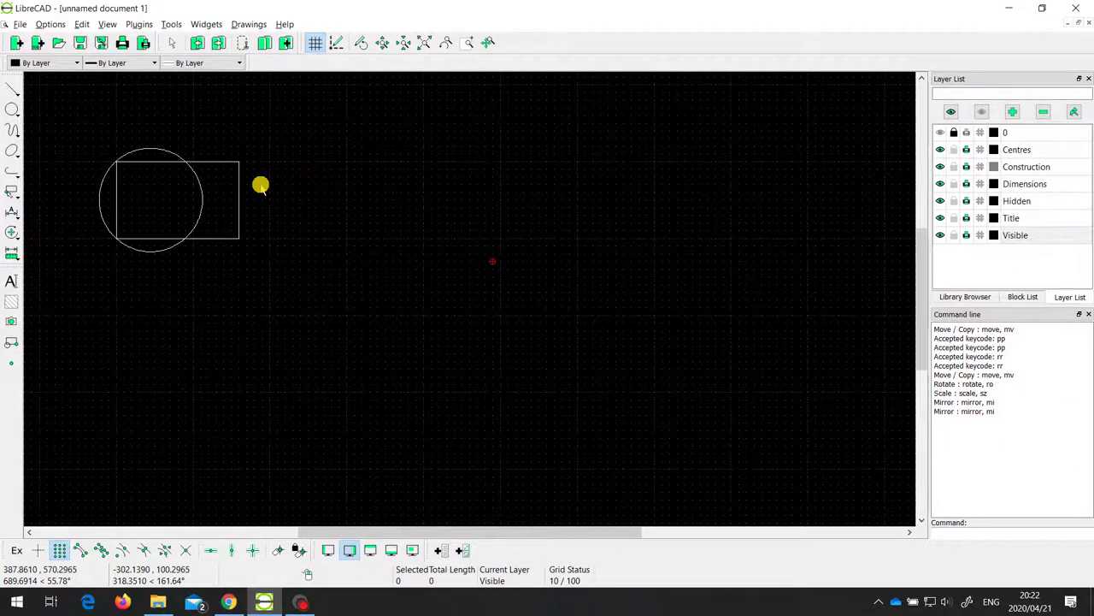
Step: Start Move and Rotate on the circle and rectangle, with the rectangle's lower-right corner at 360, 500 as reference point
left_click(11, 231)
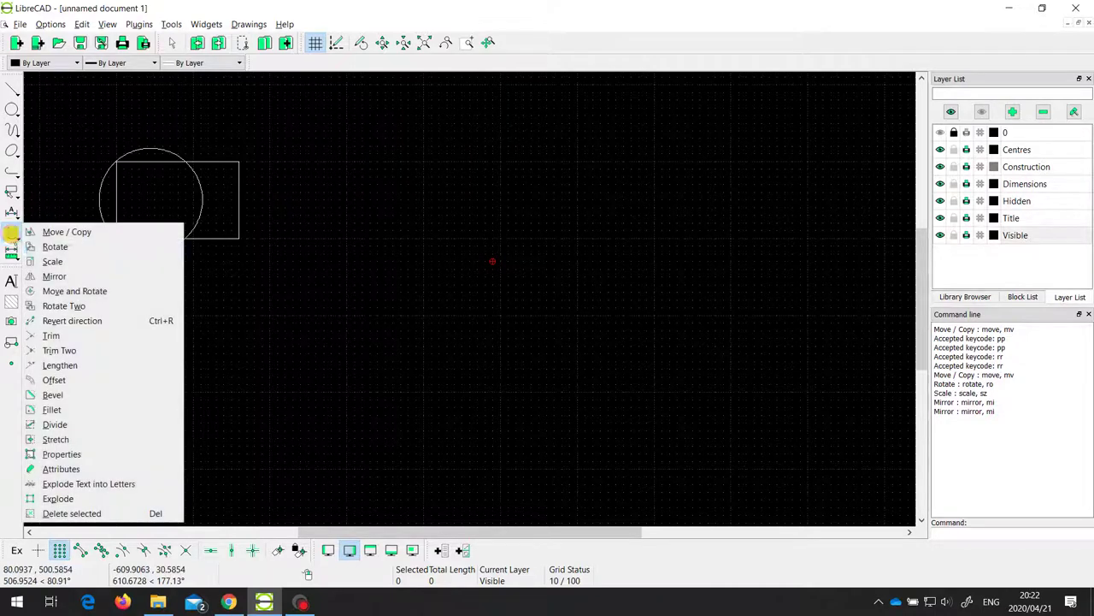
left_click(109, 292)
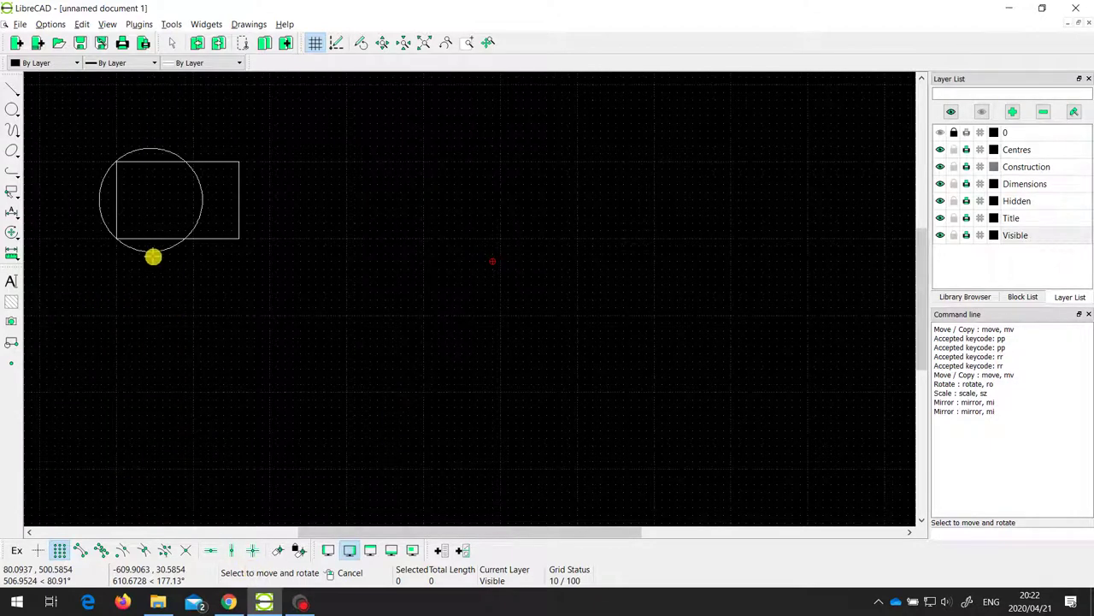
left_click(152, 255)
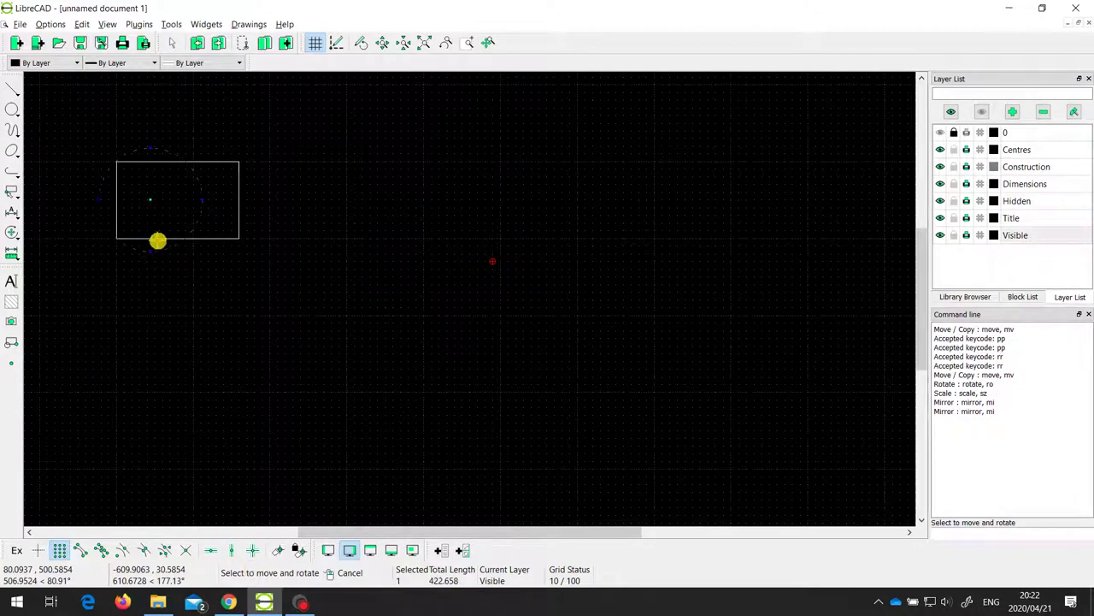
left_click(156, 238)
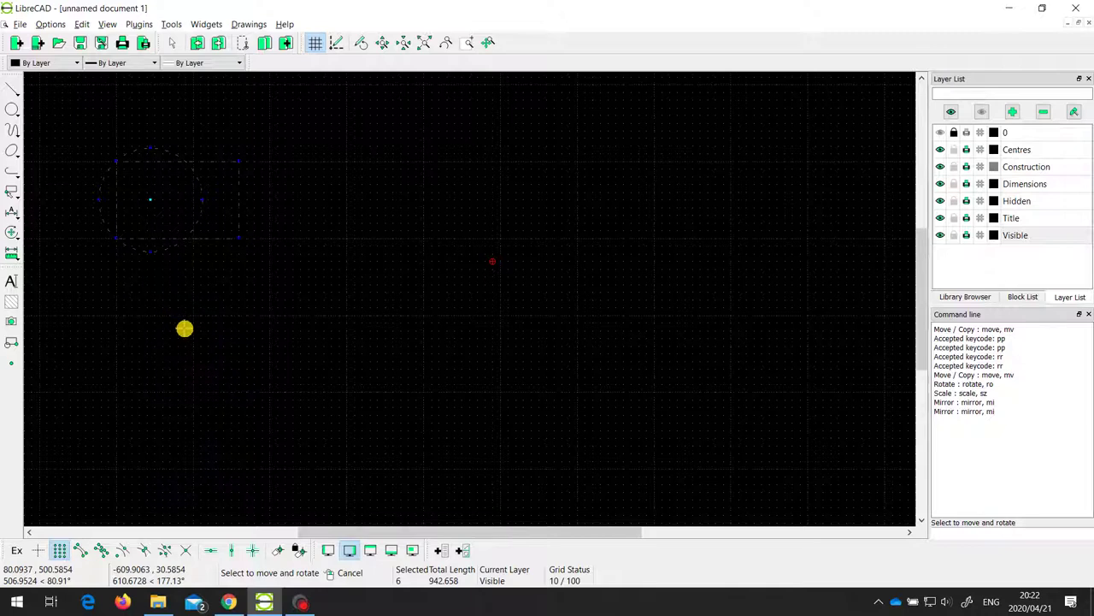
key("Return")
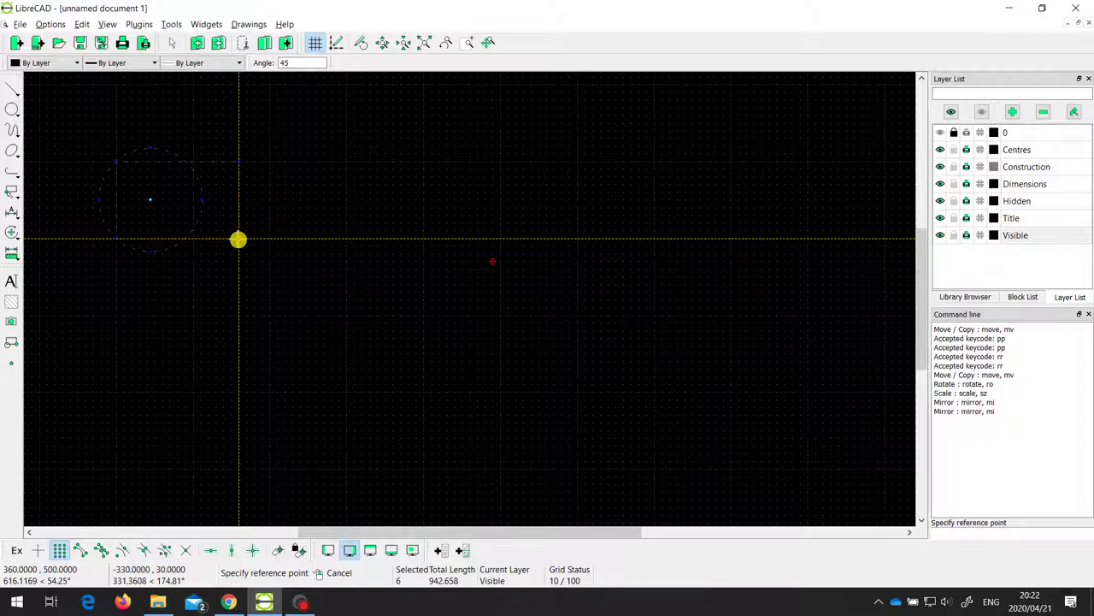
left_click(239, 239)
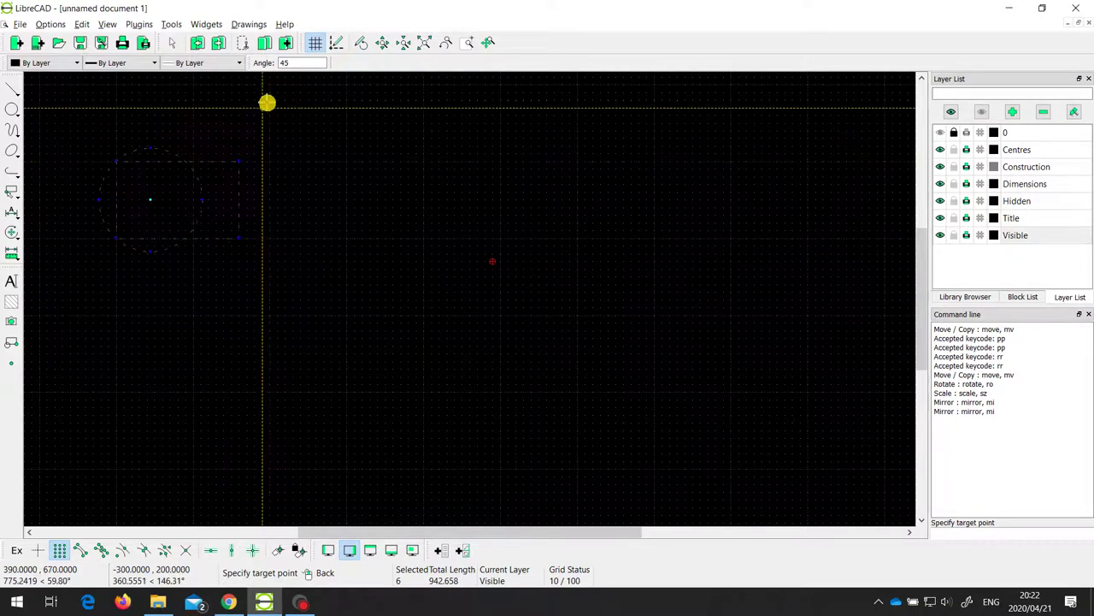
Step: Place 2 moved and rotated copies with a 45-degree angle and target point 400, 400, and undo them
double_click(285, 63)
type("45")
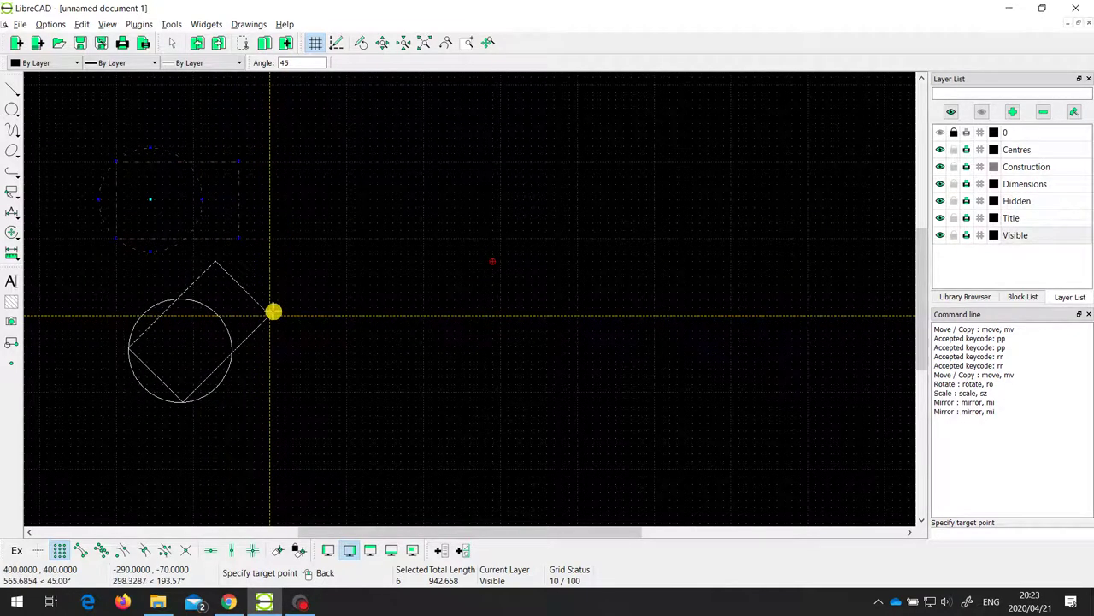
left_click(273, 311)
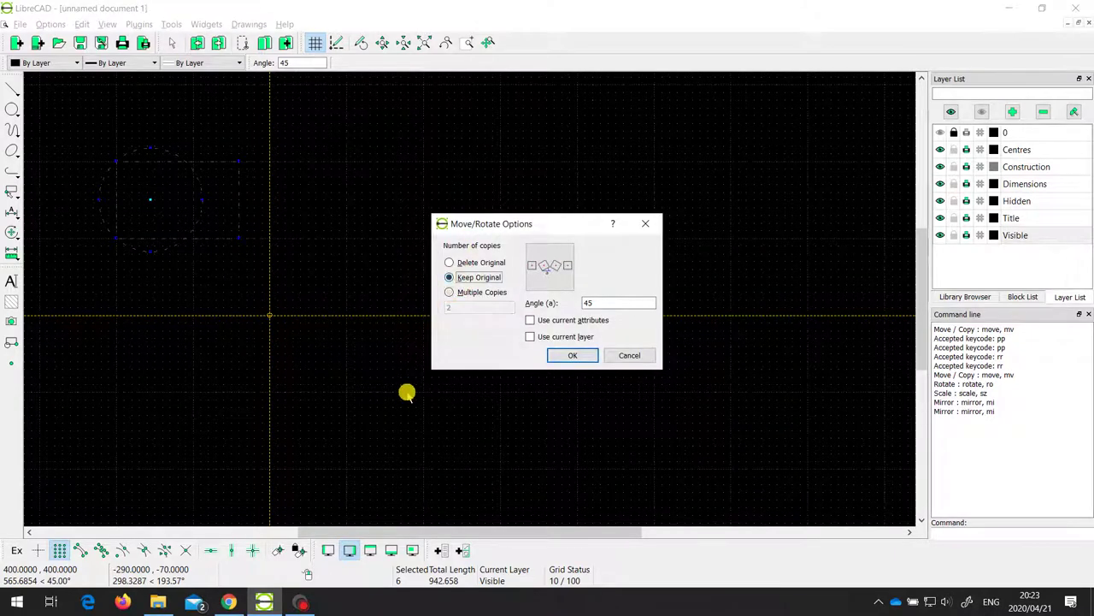
left_click(459, 291)
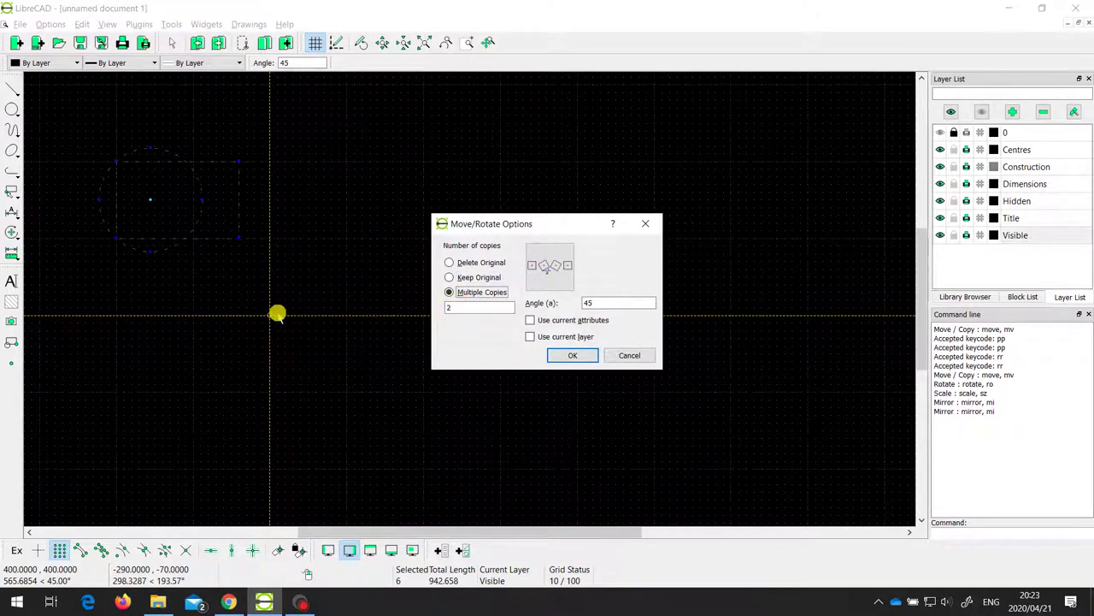
left_click(573, 355)
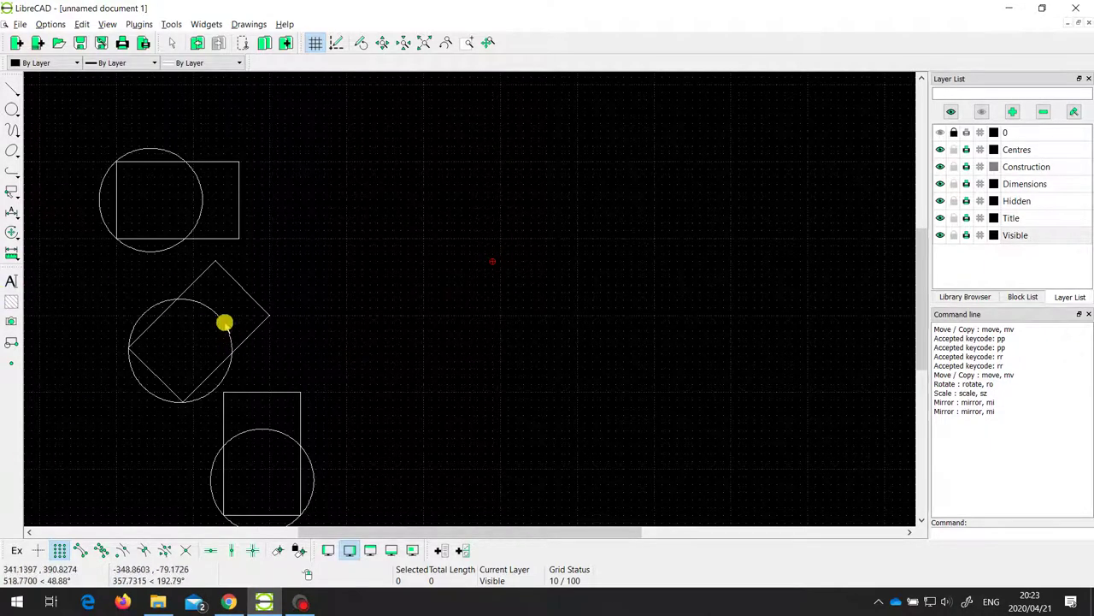
key("ctrl+z")
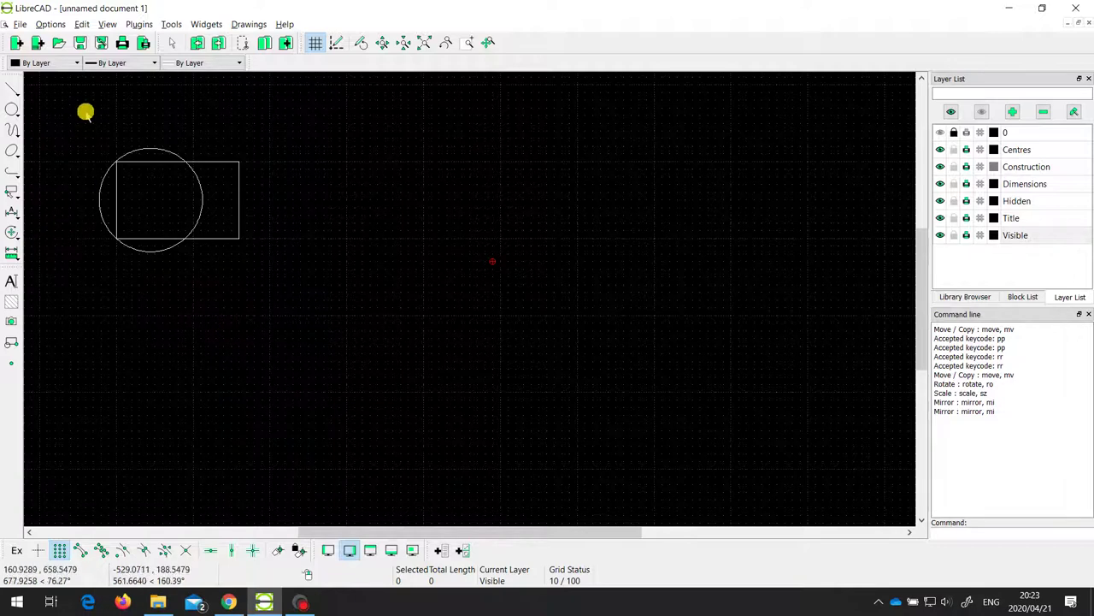
Step: Window-select the rectangle and circle and bring up the modify commands
left_click(146, 182)
left_click_drag(145, 181, 265, 274)
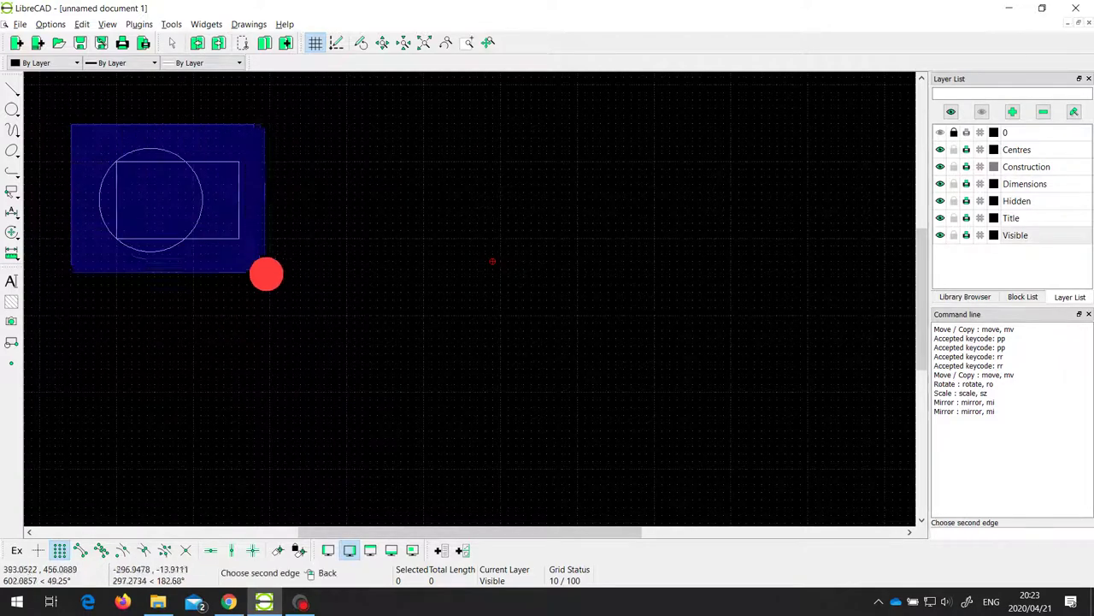
left_click(8, 229)
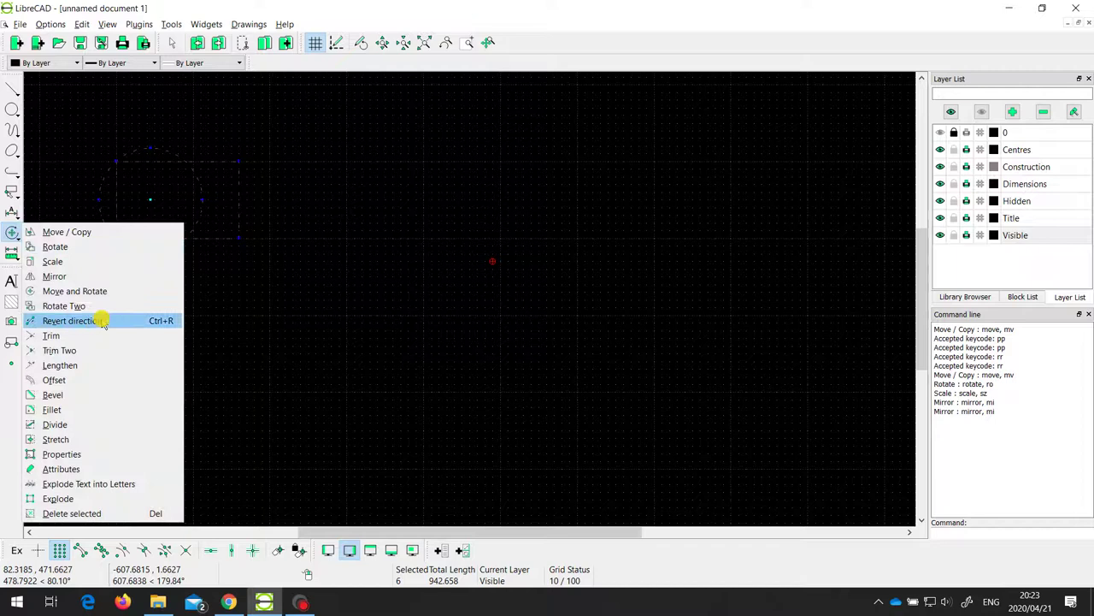